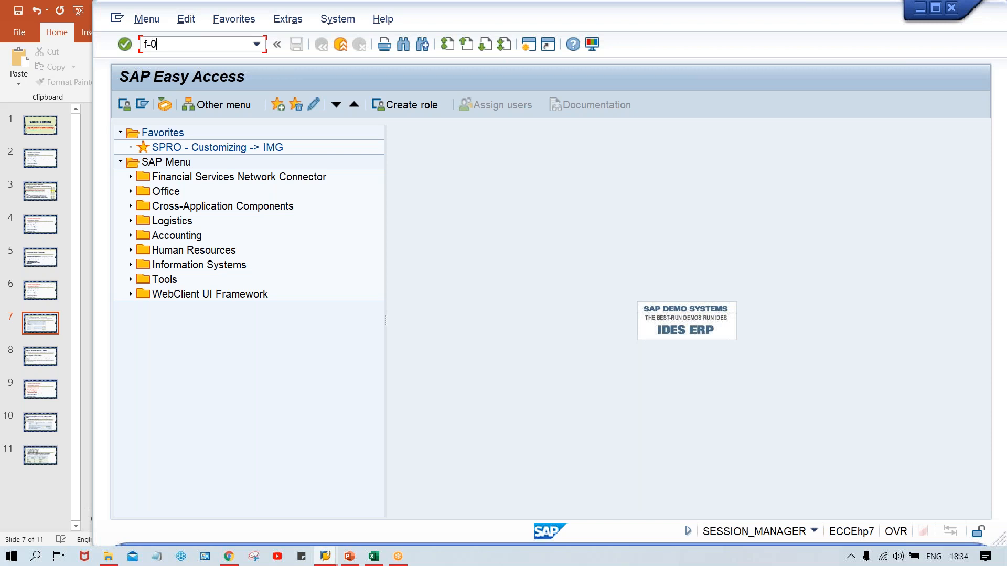
- Open the G/L account posting header screen with transaction F-02
{"action": "key", "text": "Return"}
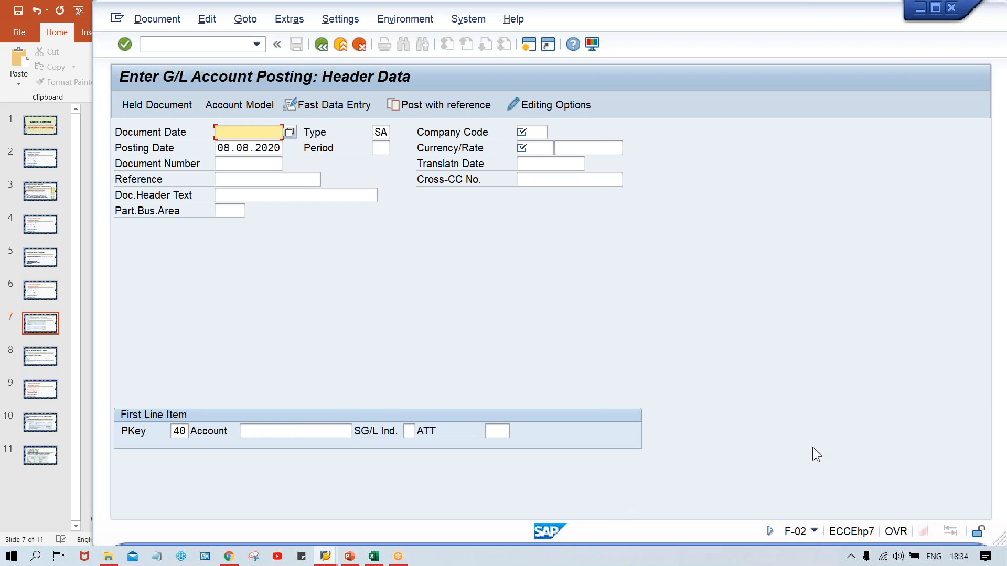
{"action": "left_click", "coordinate": [851, 556]}
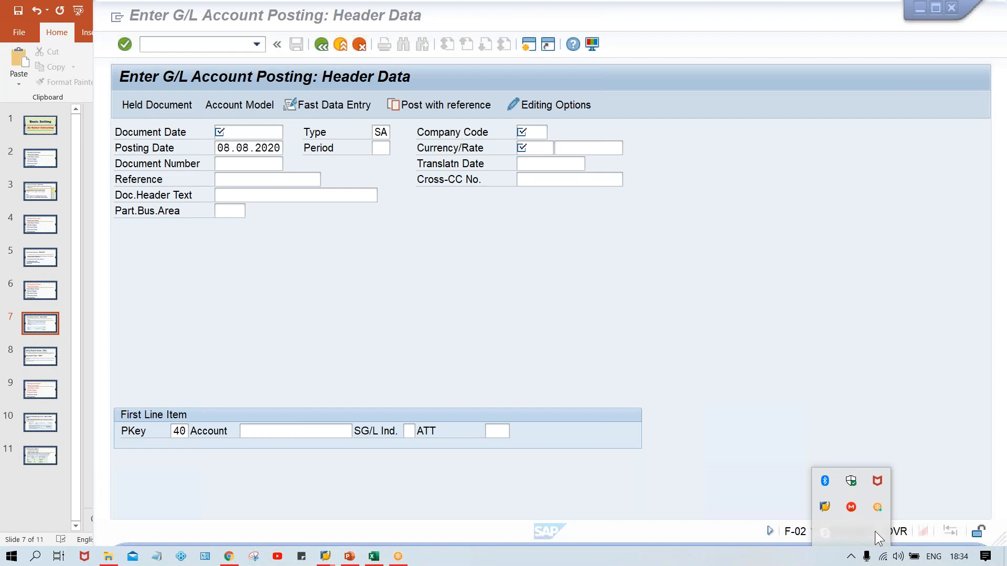
{"action": "left_click", "coordinate": [673, 326]}
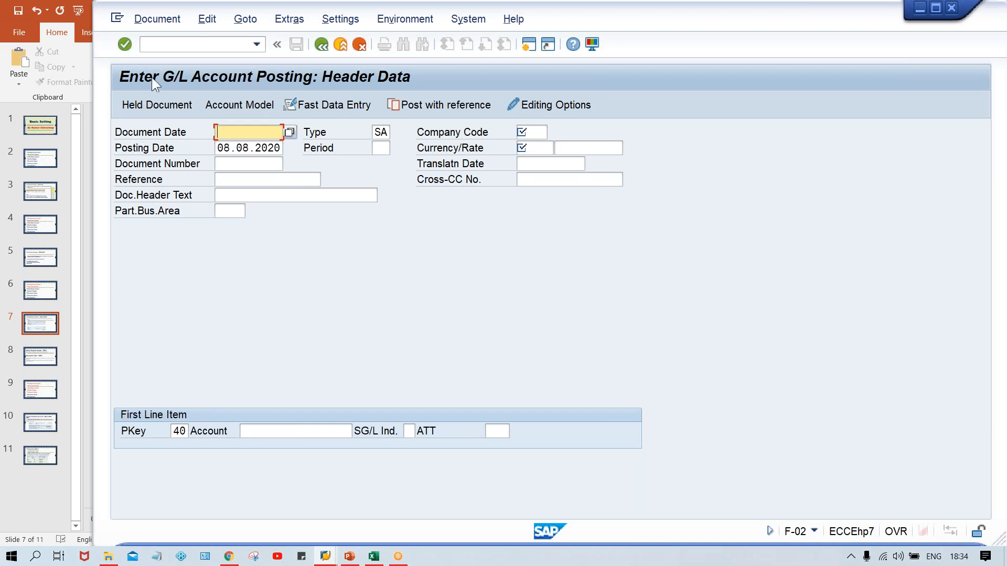
- Leave the current posting screen and open the G/L document entry transaction FB50
{"action": "left_click", "coordinate": [169, 44]}
{"action": "type", "text": "/n"}
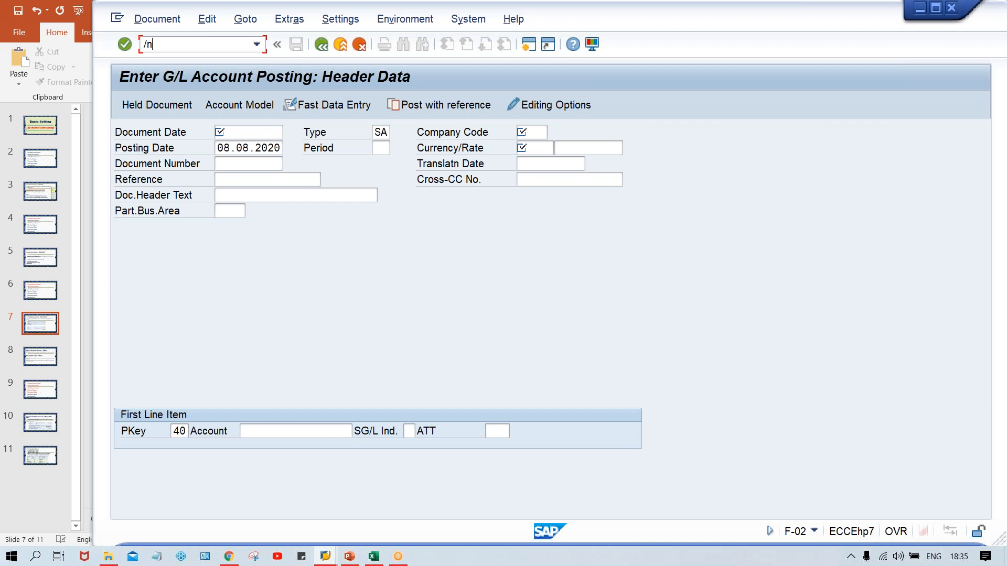
{"action": "type", "text": "fb50"}
{"action": "key", "text": "Return"}
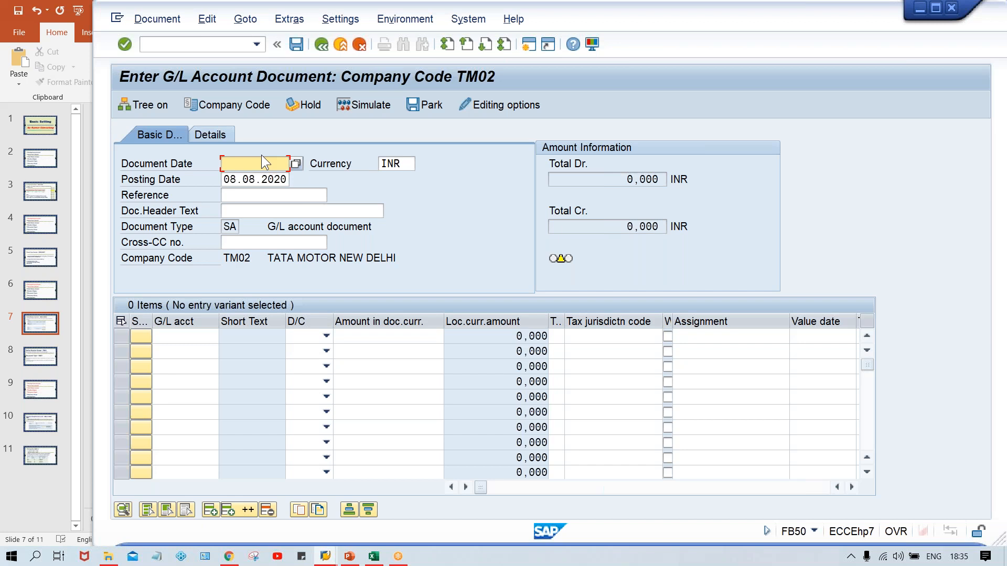
- Set the D/C indicator to Credit on the first line item and Debit on the second
{"action": "left_click", "coordinate": [172, 333]}
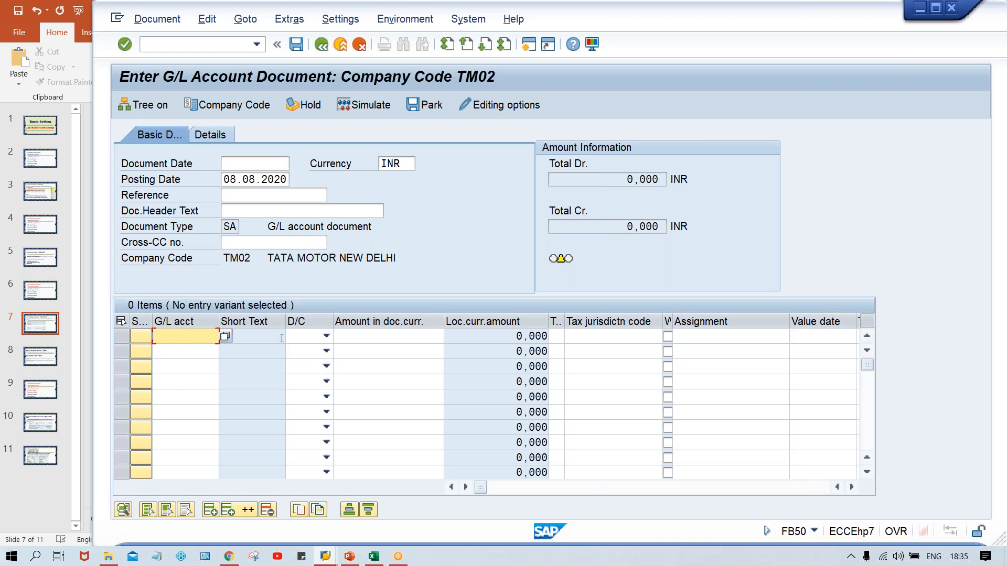
{"action": "left_click", "coordinate": [302, 338]}
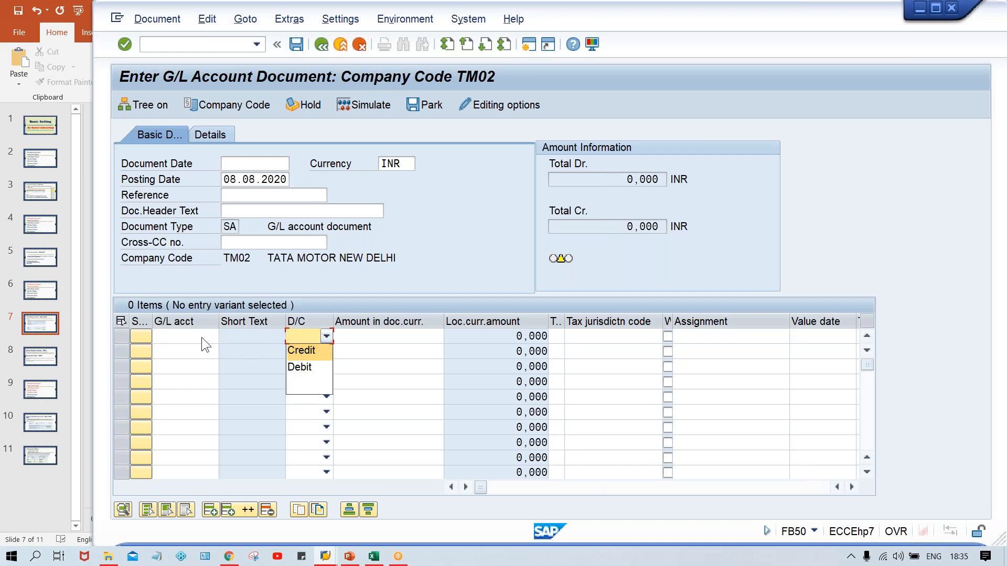
{"action": "left_click", "coordinate": [202, 338]}
{"action": "left_click", "coordinate": [299, 339]}
{"action": "left_click", "coordinate": [298, 368]}
{"action": "left_click", "coordinate": [305, 337]}
{"action": "left_click", "coordinate": [305, 353]}
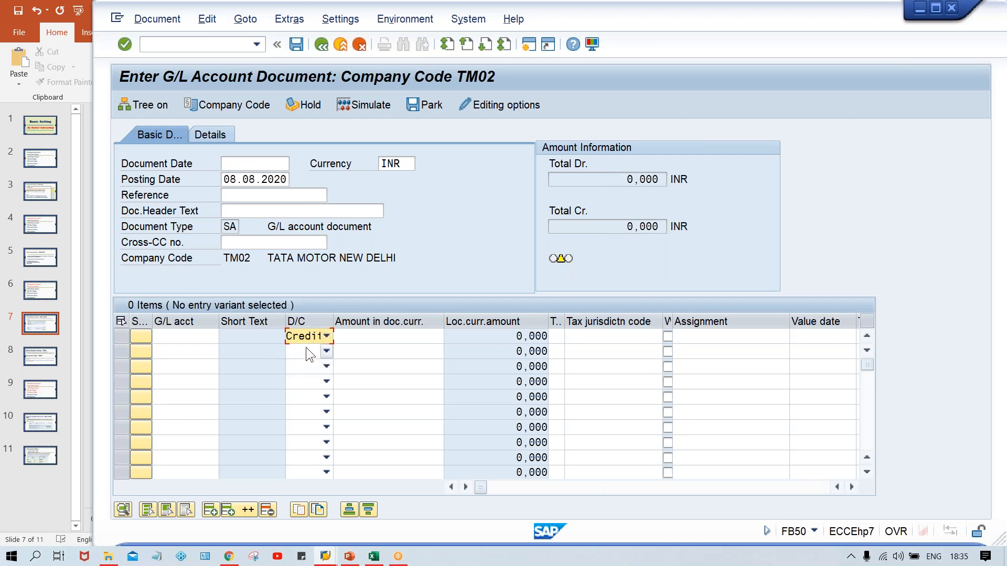
{"action": "left_click", "coordinate": [306, 350]}
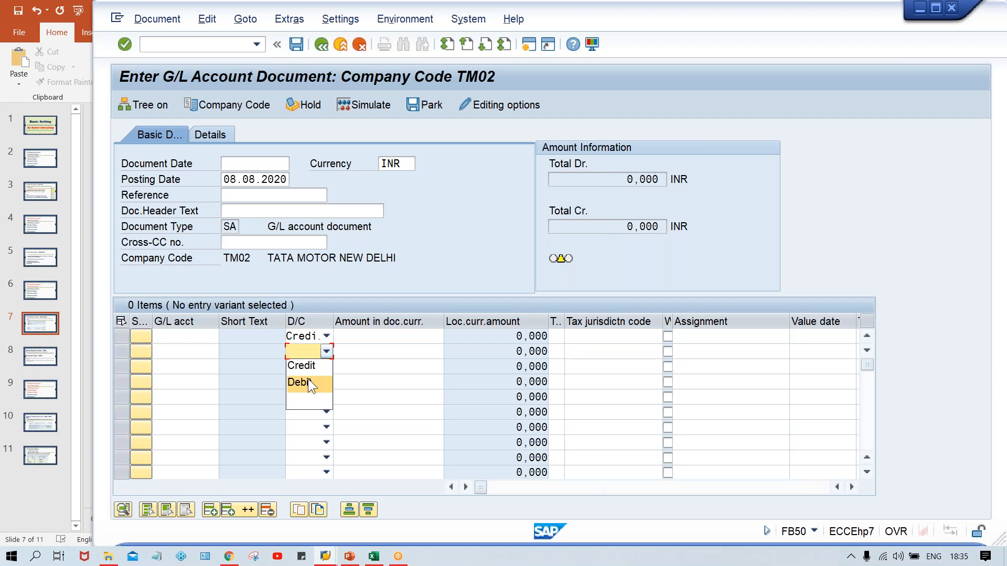
{"action": "left_click", "coordinate": [308, 381]}
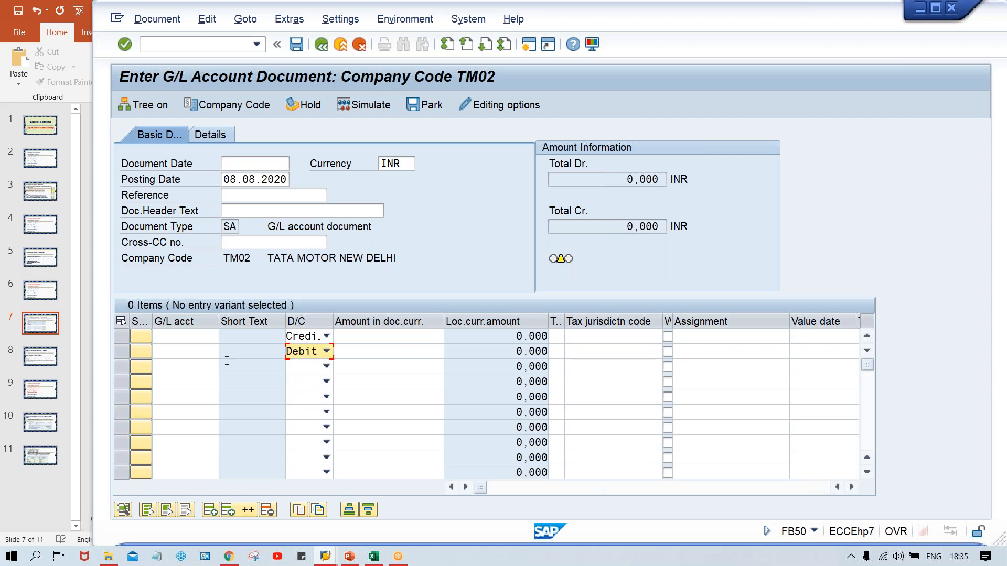
- Review the G/L account and document currency amount fields of the first two line items
{"action": "left_click", "coordinate": [186, 346]}
{"action": "left_click", "coordinate": [180, 335]}
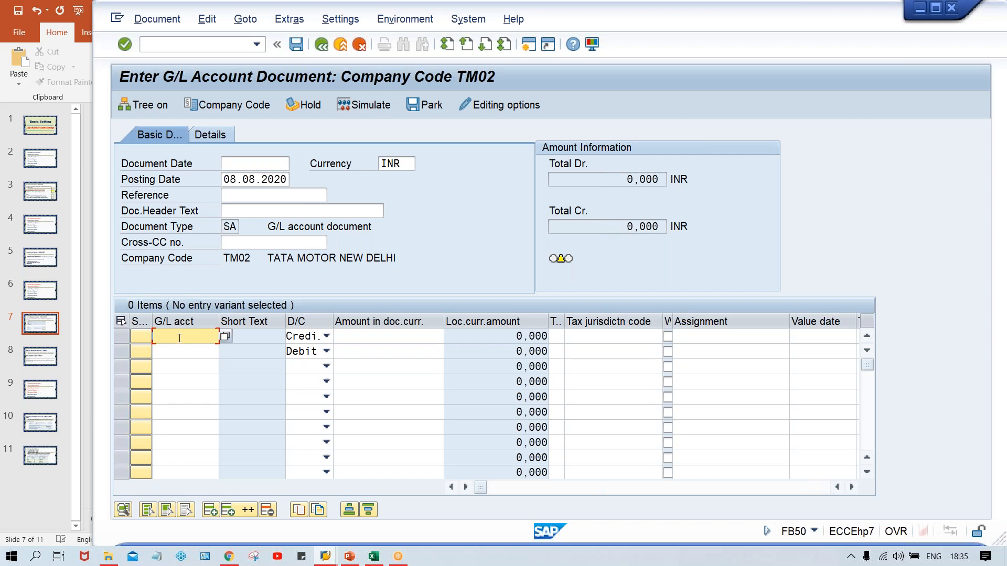
{"action": "left_click", "coordinate": [180, 357]}
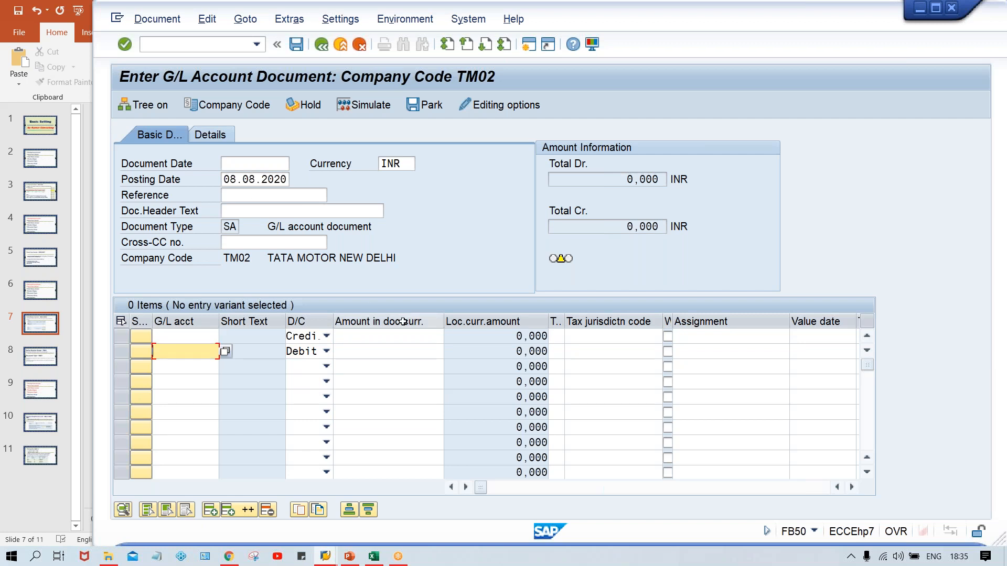
{"action": "left_click", "coordinate": [368, 337]}
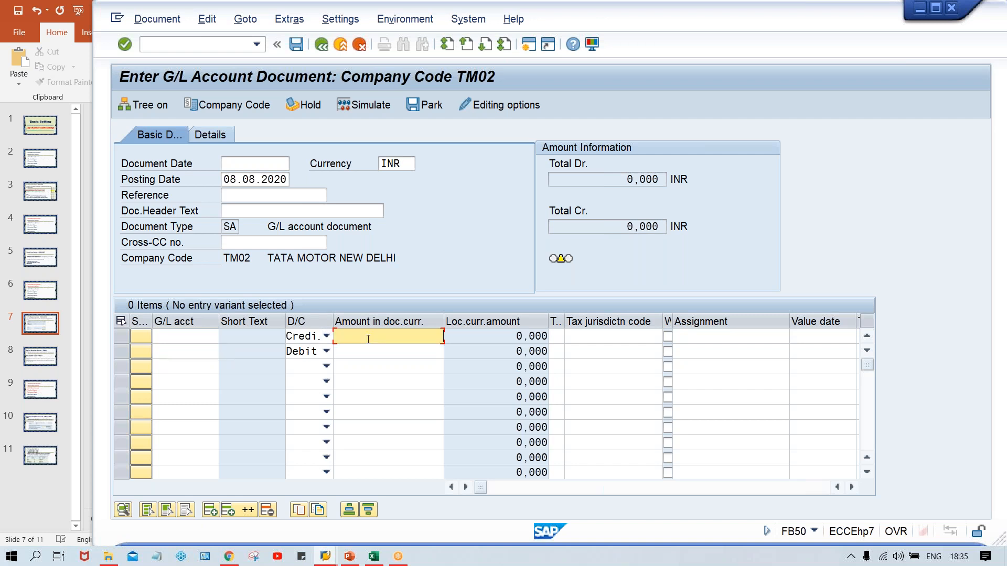
{"action": "left_click", "coordinate": [386, 353]}
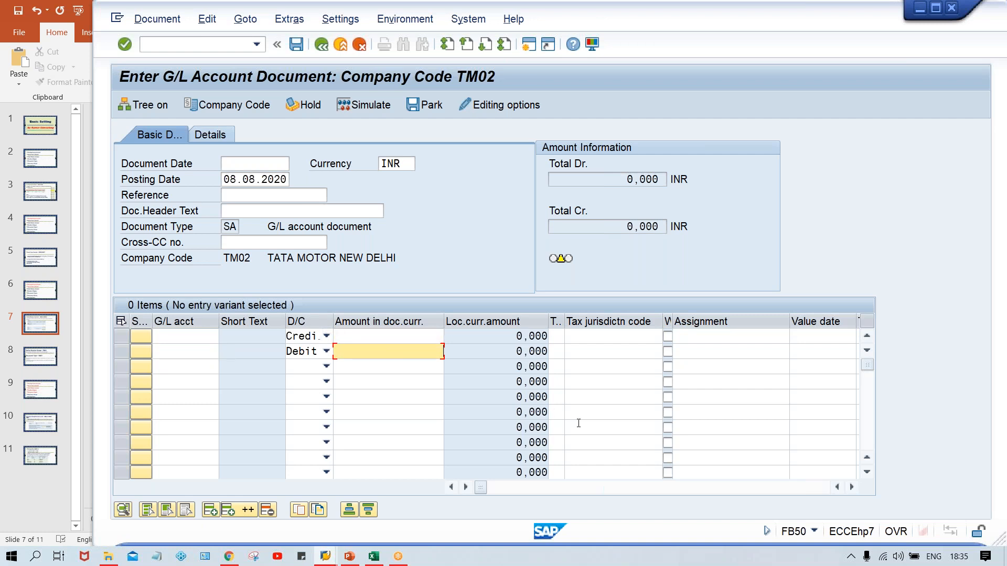
- Examine the further line item columns, from assignment and text through cost center to the first line's profit center field
{"action": "left_click", "coordinate": [852, 487]}
{"action": "left_click", "coordinate": [852, 488]}
{"action": "left_click", "coordinate": [852, 488]}
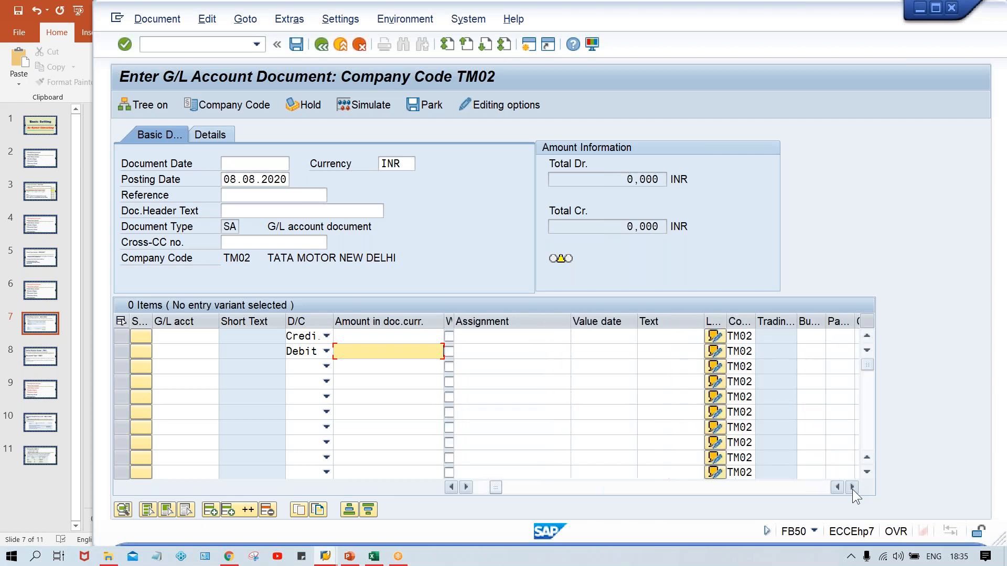
{"action": "left_click", "coordinate": [852, 488]}
{"action": "left_click", "coordinate": [852, 488]}
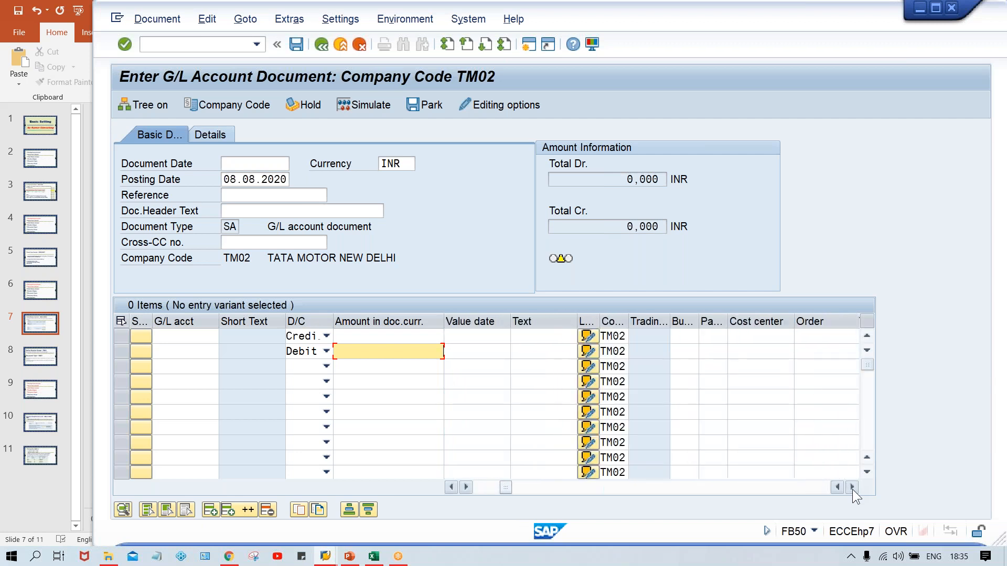
{"action": "left_click", "coordinate": [852, 488]}
{"action": "left_click", "coordinate": [852, 488]}
{"action": "left_click", "coordinate": [852, 488]}
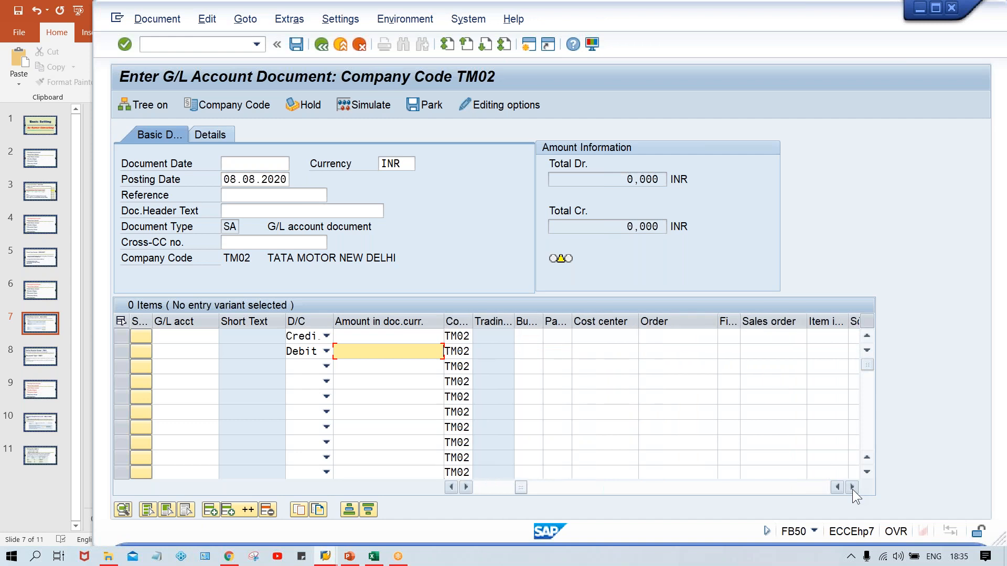
{"action": "left_click", "coordinate": [852, 488]}
{"action": "left_click", "coordinate": [852, 488]}
{"action": "left_click", "coordinate": [852, 488]}
{"action": "left_click", "coordinate": [851, 488]}
{"action": "left_click", "coordinate": [852, 488]}
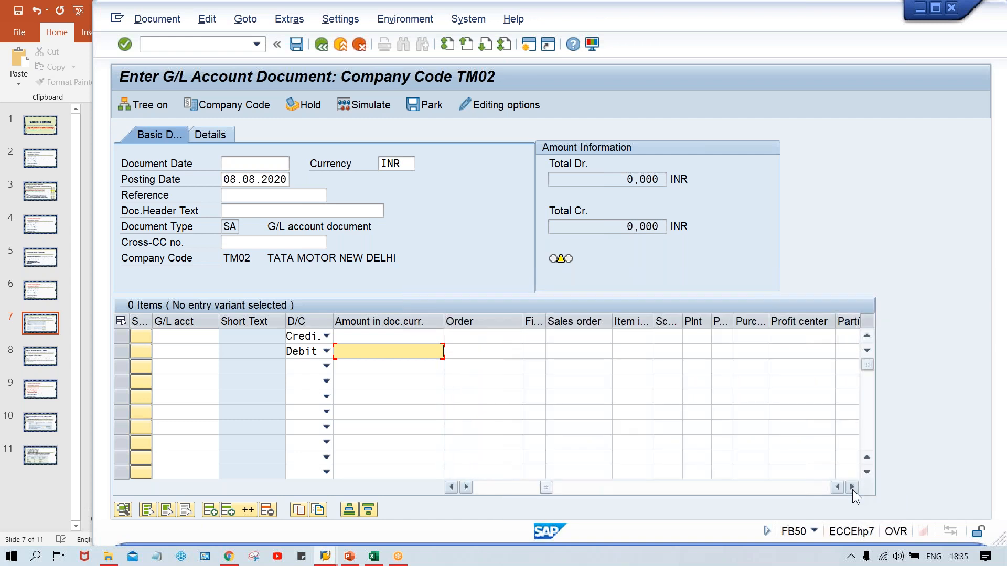
{"action": "left_click", "coordinate": [852, 488]}
{"action": "left_click", "coordinate": [852, 488]}
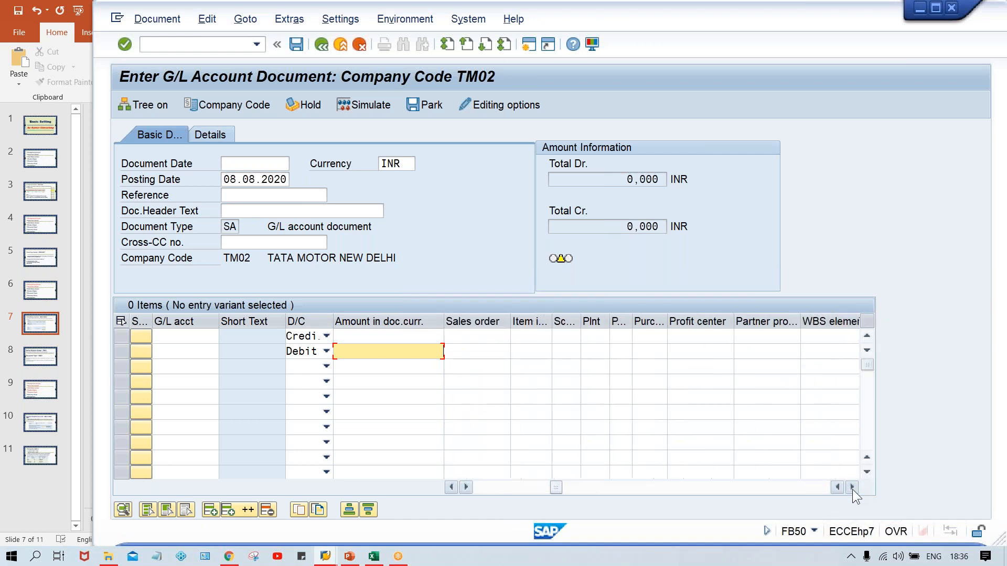
{"action": "left_click", "coordinate": [852, 488]}
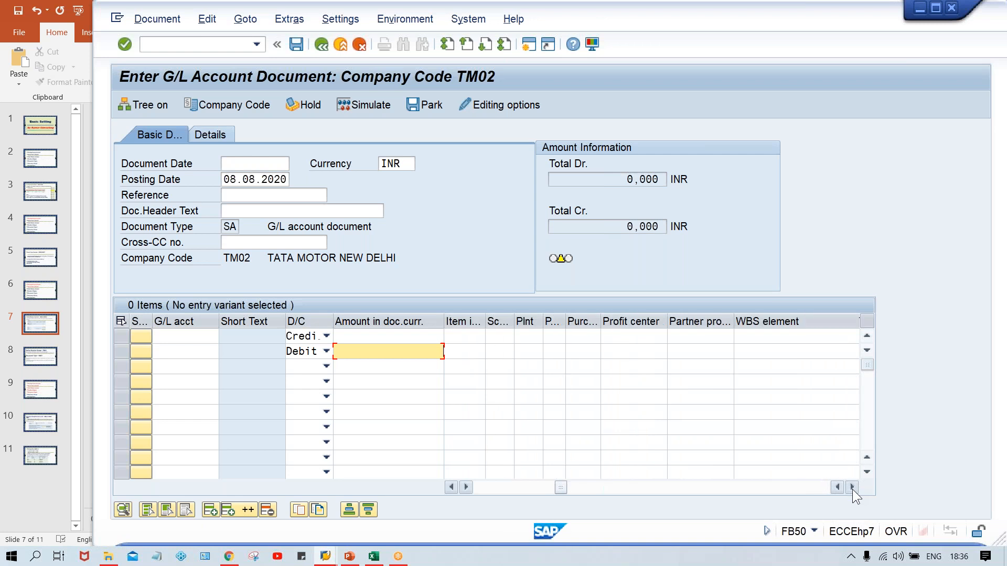
{"action": "left_click", "coordinate": [654, 337]}
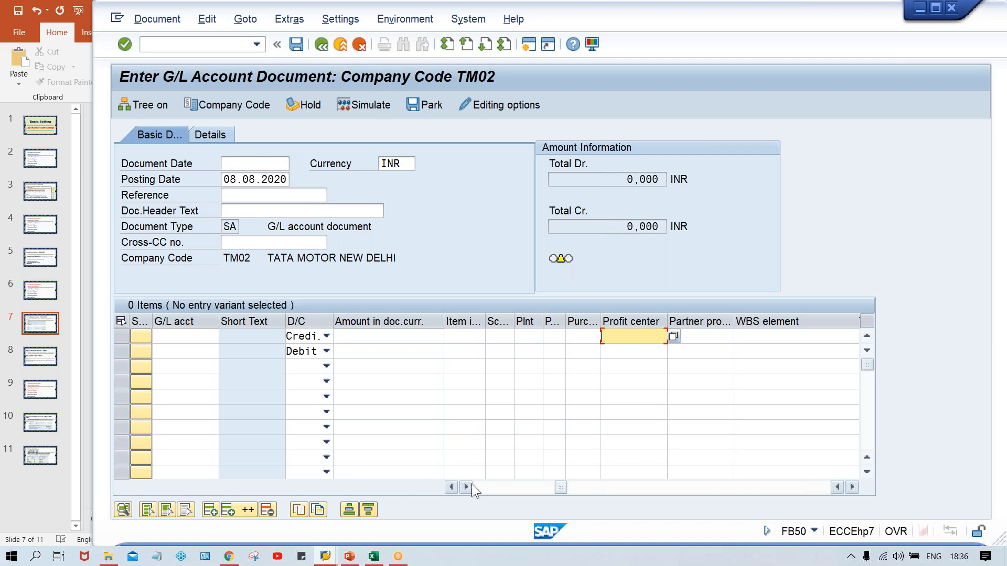
- Go back through the line item columns to the first line's business area field
{"action": "left_click", "coordinate": [450, 487]}
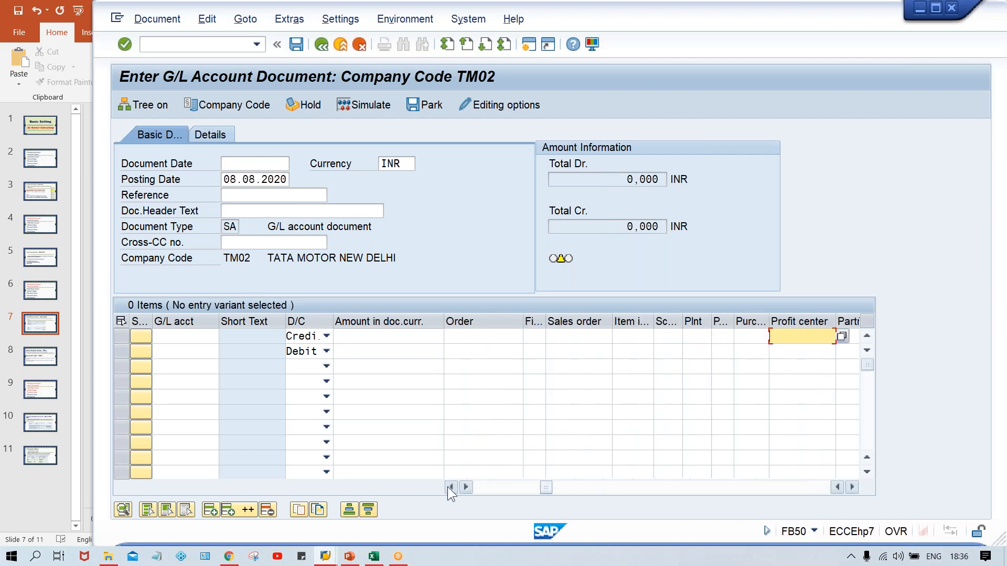
{"action": "left_click", "coordinate": [450, 487]}
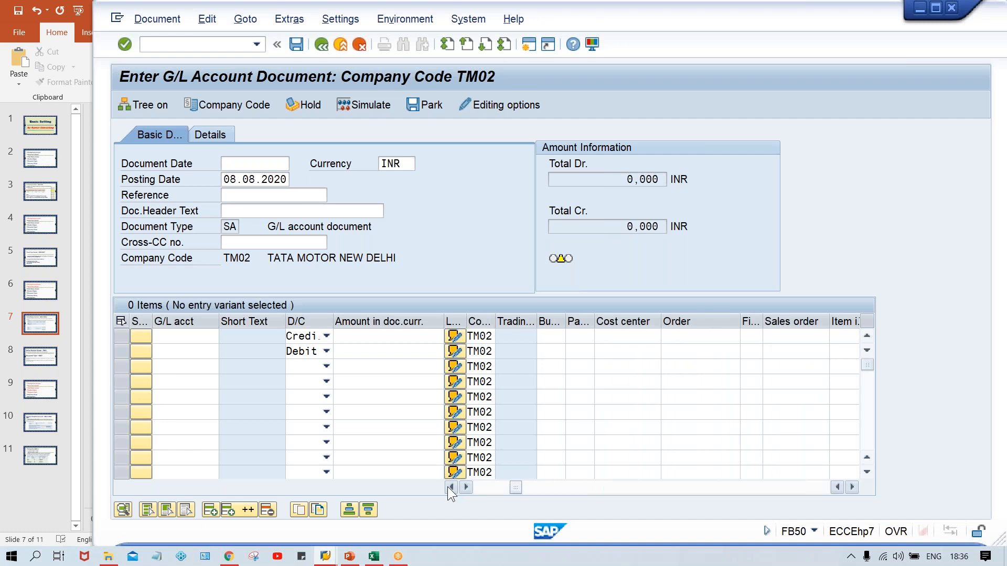
{"action": "left_click", "coordinate": [549, 337]}
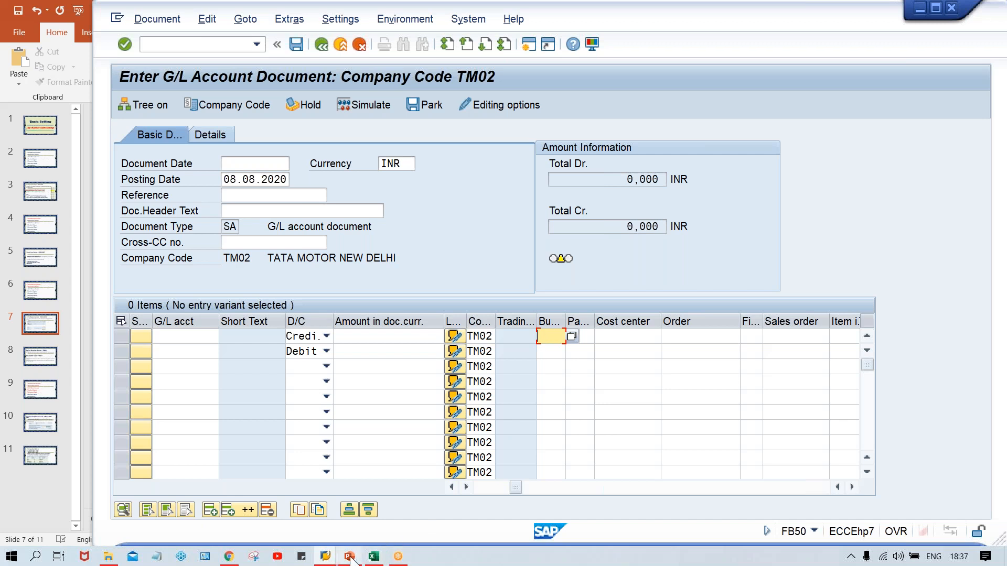
- Switch to the 6. Basic Settings presentation in PowerPoint at the Field Status Variant slide
{"action": "mouse_move", "coordinate": [348, 554]}
{"action": "left_click", "coordinate": [343, 503]}
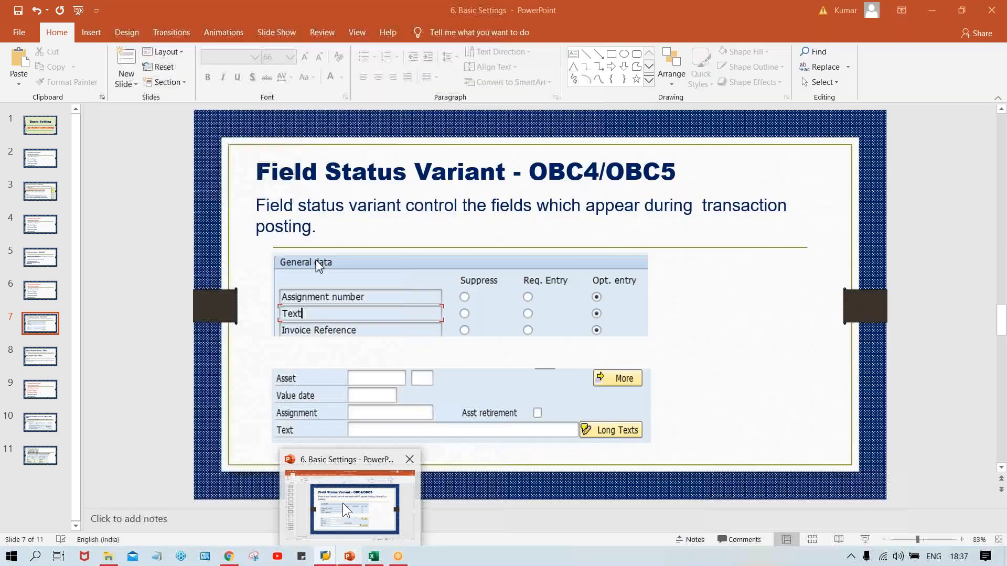
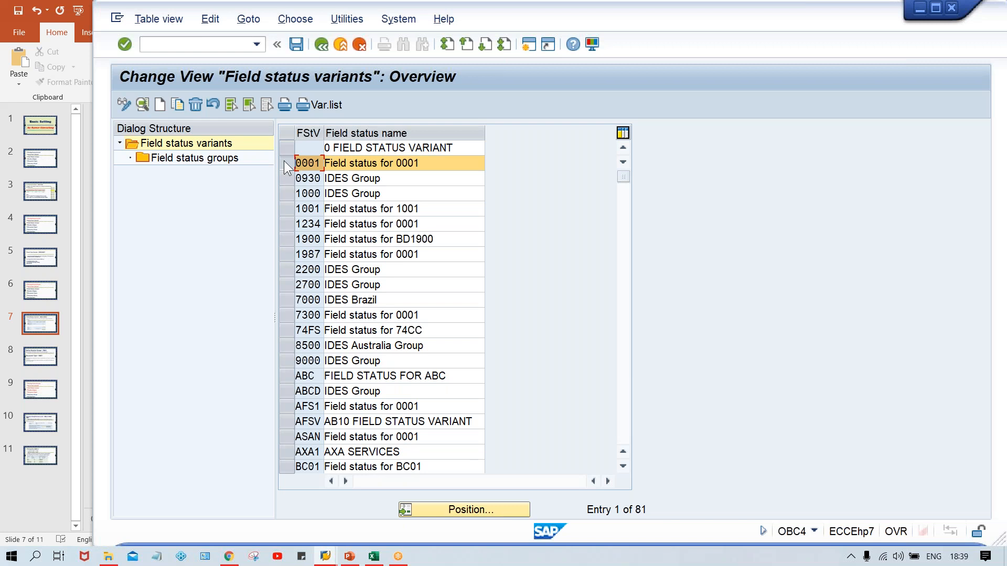
- Copy field status variant 0001 as a new variant with the code TFSV
{"action": "left_click", "coordinate": [177, 103]}
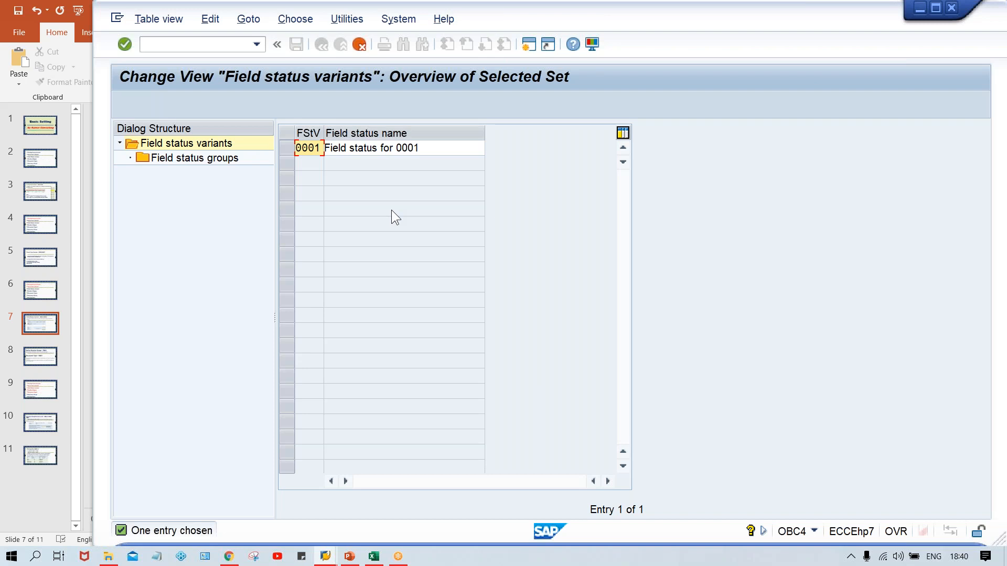
{"action": "type", "text": "TFSV"}
{"action": "key", "text": "Tab"}
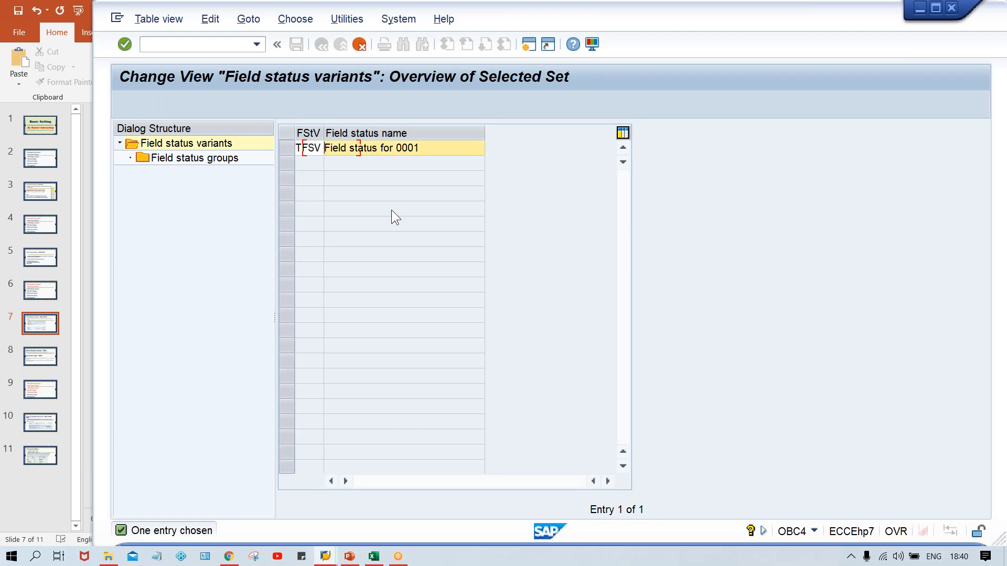
- Name the new variant "Field status for TM00" and copy it with all dependent entries
{"action": "key", "text": "Delete"}
{"action": "key", "text": "Delete"}
{"action": "key", "text": "Delete"}
{"action": "key", "text": "Delete"}
{"action": "key", "text": "Delete"}
{"action": "key", "text": "Delete"}
{"action": "key", "text": "Delete"}
{"action": "key", "text": "Delete"}
{"action": "key", "text": "Delete"}
{"action": "key", "text": "Delete"}
{"action": "key", "text": "Delete"}
{"action": "key", "text": "Delete"}
{"action": "key", "text": "Delete"}
{"action": "key", "text": "Delete"}
{"action": "key", "text": "Delete"}
{"action": "key", "text": "Delete"}
{"action": "key", "text": "Delete"}
{"action": "key", "text": "Delete"}
{"action": "key", "text": "Delete"}
{"action": "key", "text": "Delete"}
{"action": "key", "text": "Delete"}
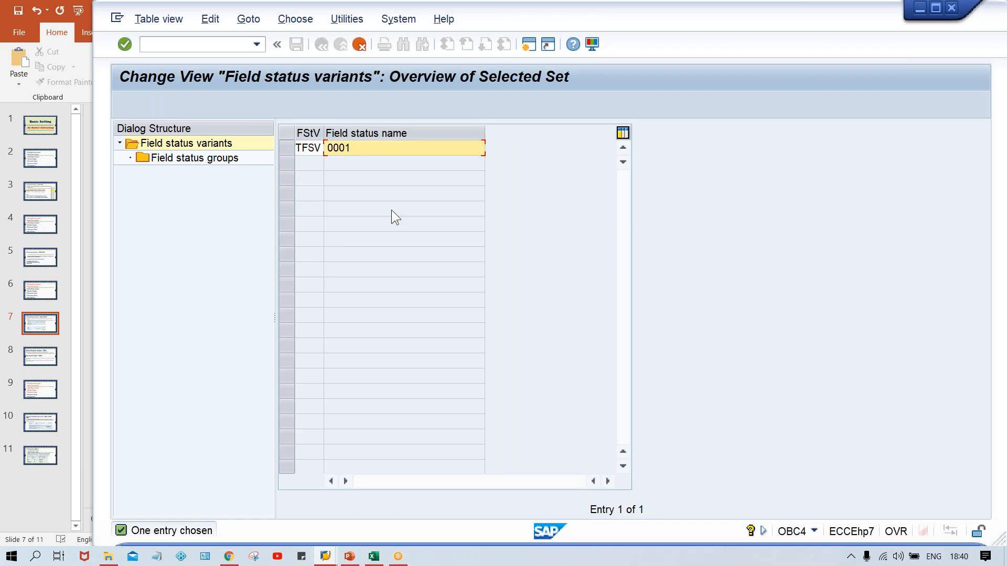
{"action": "key", "text": "Down"}
{"action": "key", "text": "Down"}
{"action": "key", "text": "Down"}
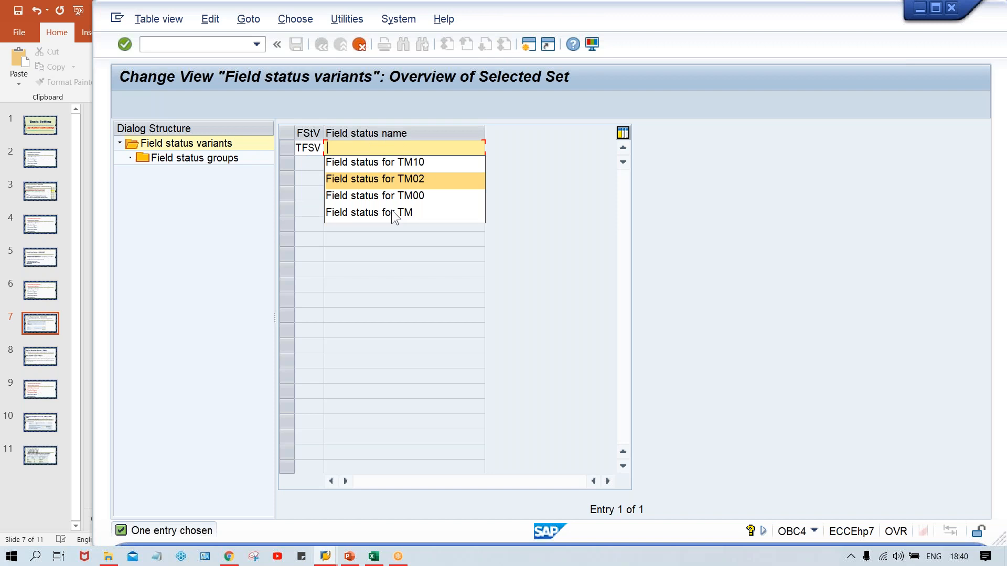
{"action": "key", "text": "Return"}
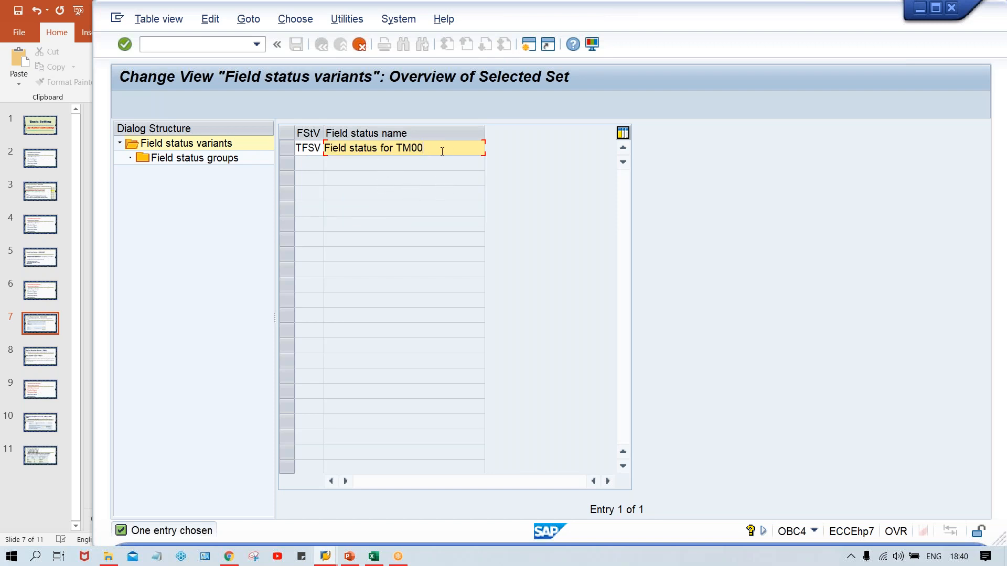
{"action": "key", "text": "Return"}
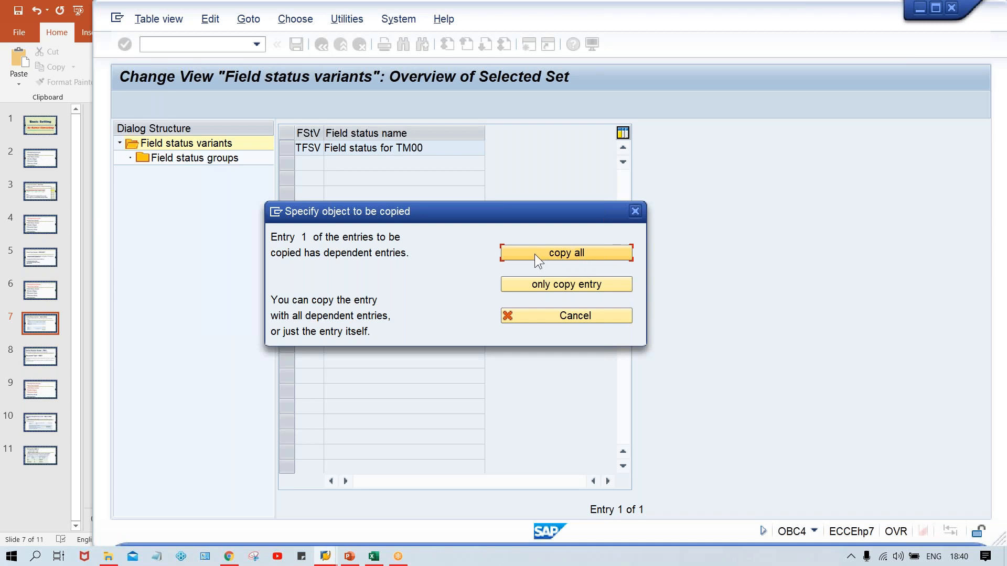
{"action": "left_click", "coordinate": [573, 254]}
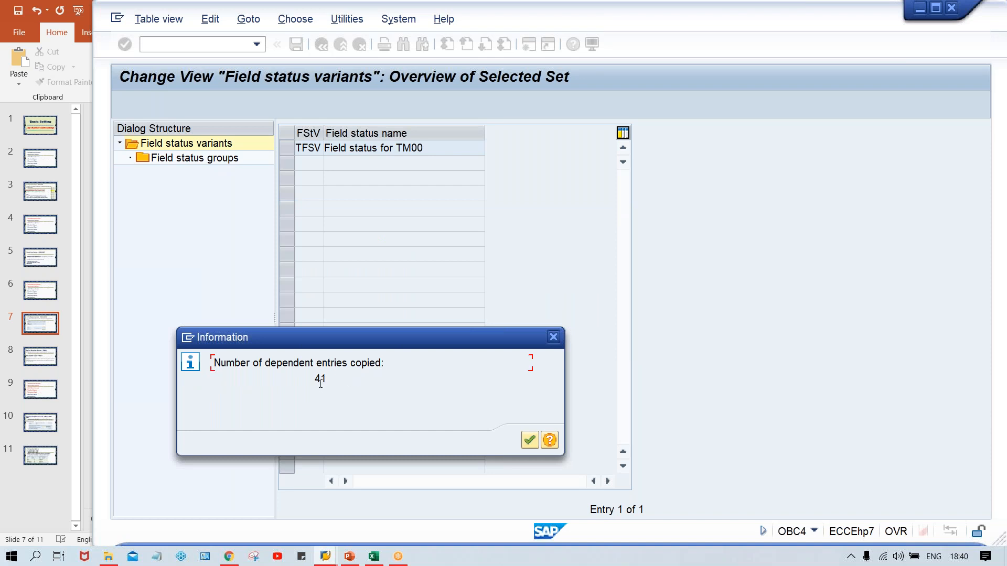
{"action": "key", "text": "Return"}
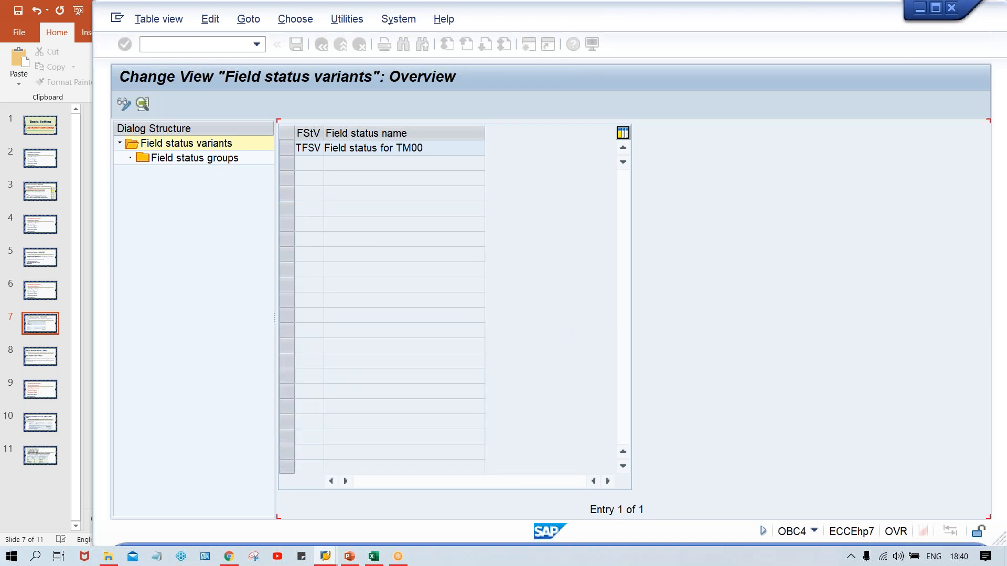
- Open the field status groups of variant TFSV
{"action": "left_click", "coordinate": [285, 152]}
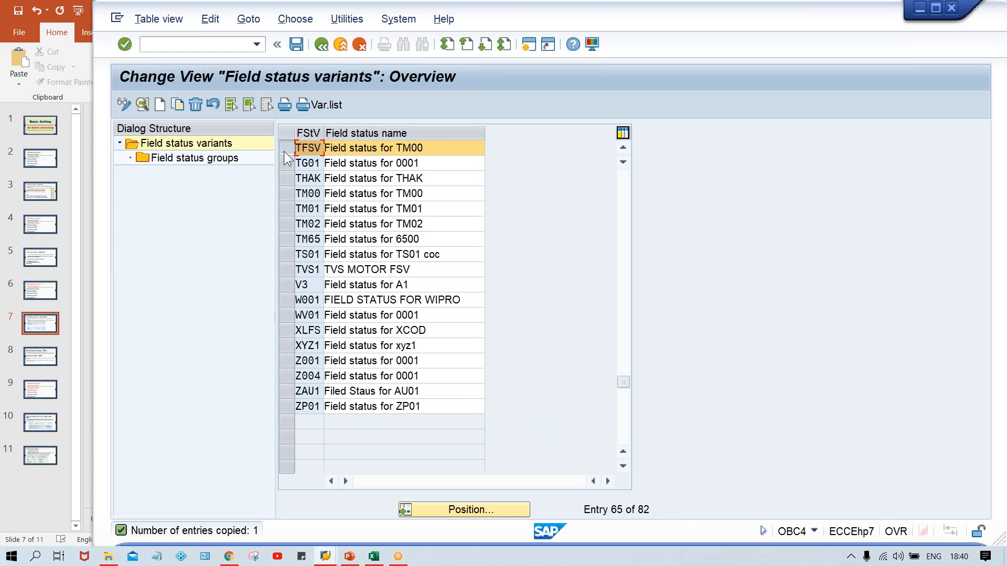
{"action": "left_click", "coordinate": [201, 159]}
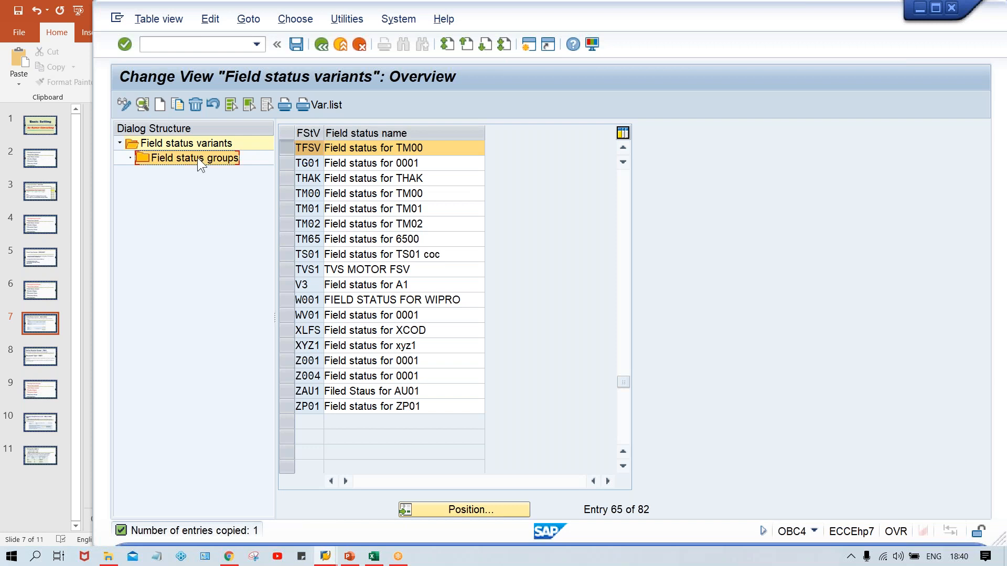
{"action": "left_click", "coordinate": [198, 160]}
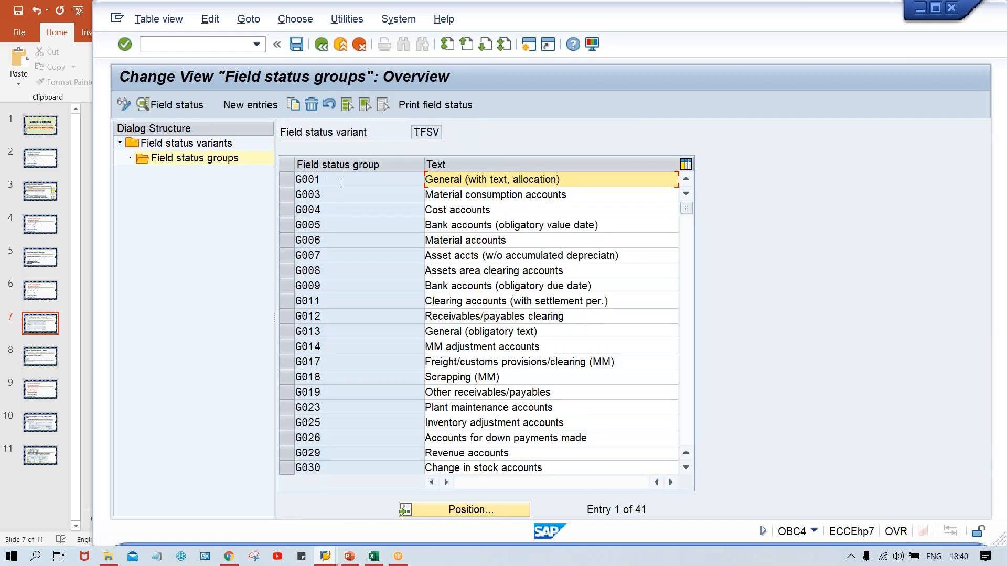
- Review the suppress, required and optional settings in the General data of group G001, and return to the field status groups list
{"action": "left_click", "coordinate": [344, 184]}
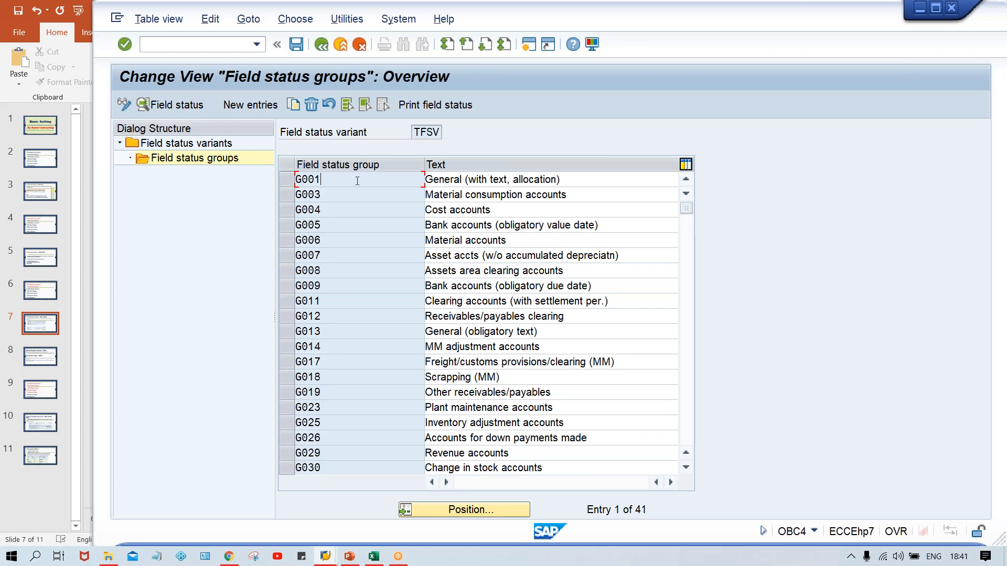
{"action": "double_click", "coordinate": [341, 181]}
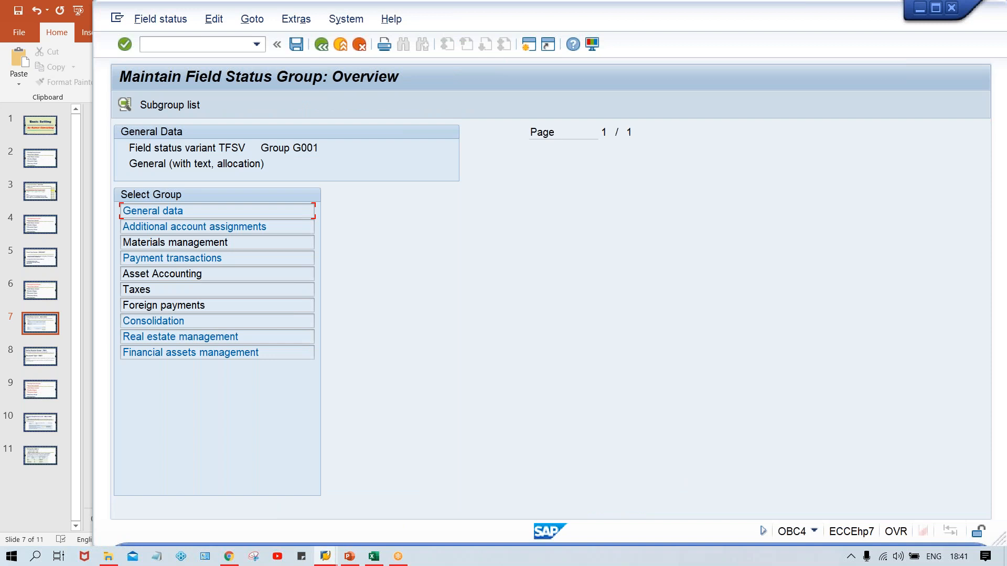
{"action": "double_click", "coordinate": [244, 205]}
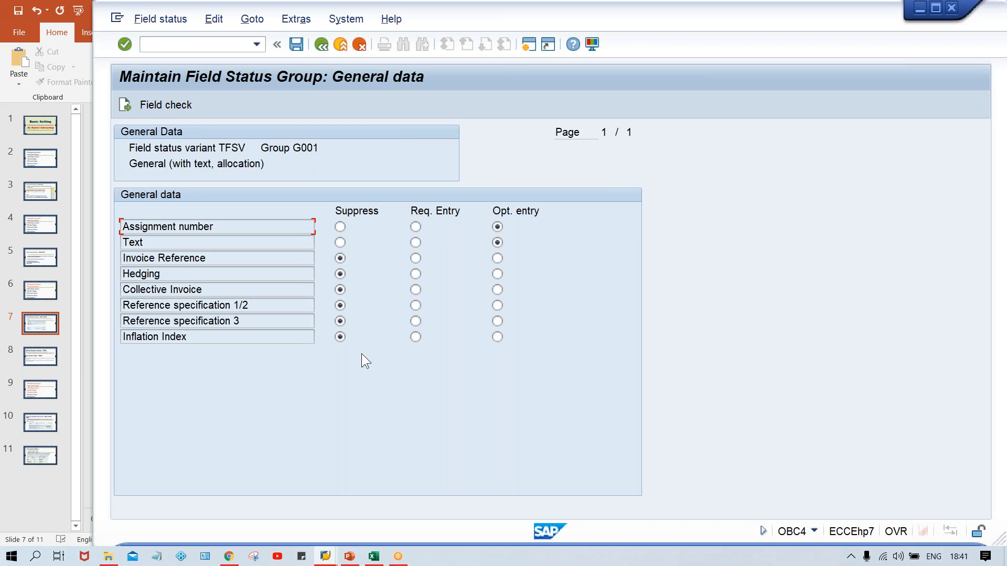
{"action": "left_click", "coordinate": [321, 44]}
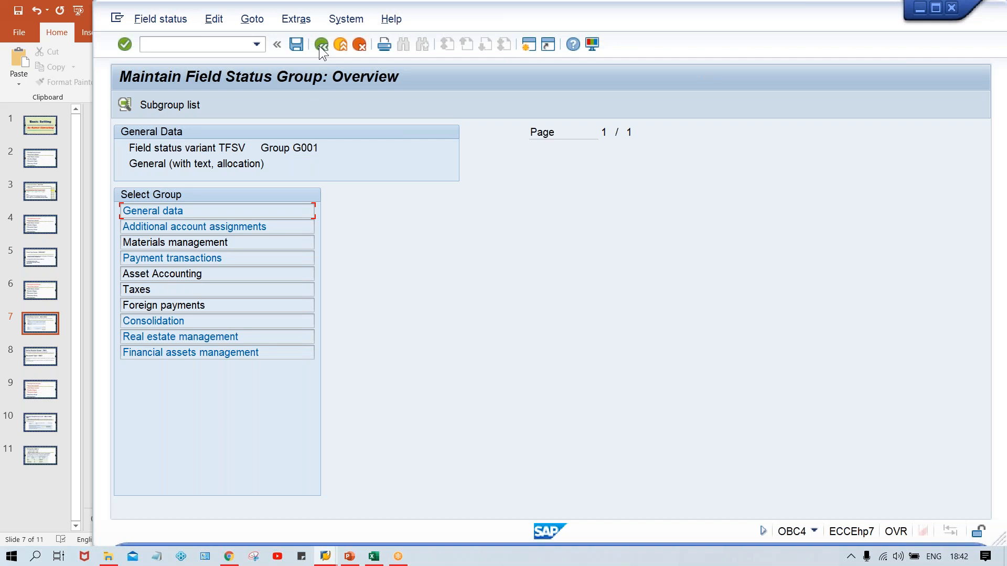
{"action": "left_click", "coordinate": [320, 45]}
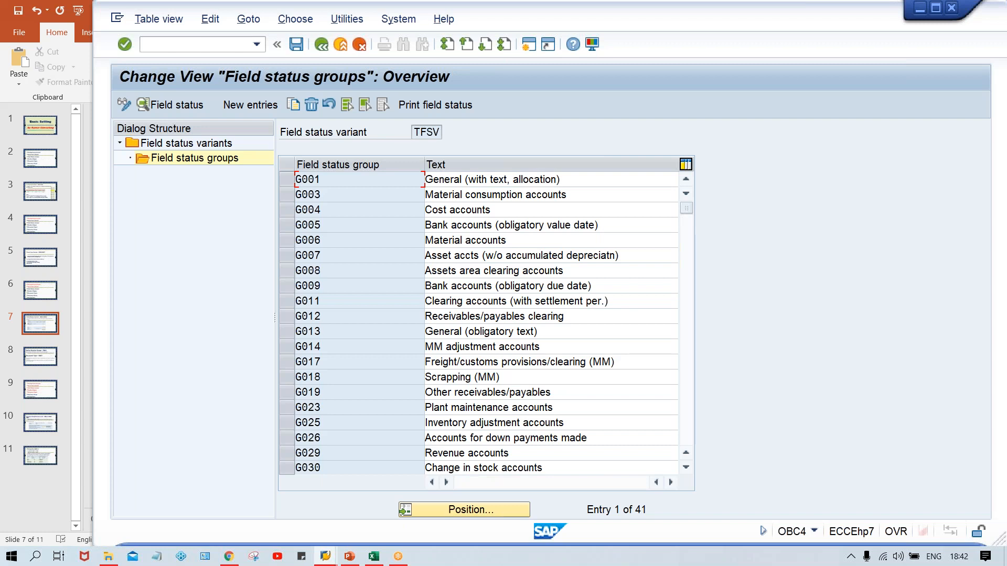
- Try to open the company code to field status variant assignment with transaction OBC5, declining to display the locked data
{"action": "left_click_drag", "start_coordinate": [412, 132], "coordinate": [458, 132]}
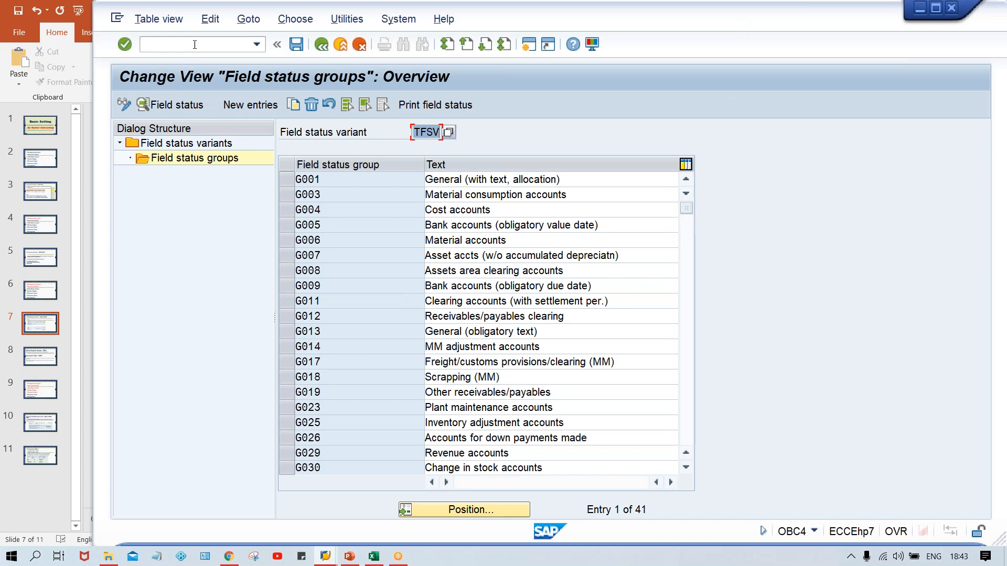
{"action": "left_click", "coordinate": [189, 44]}
{"action": "type", "text": "/NOB"}
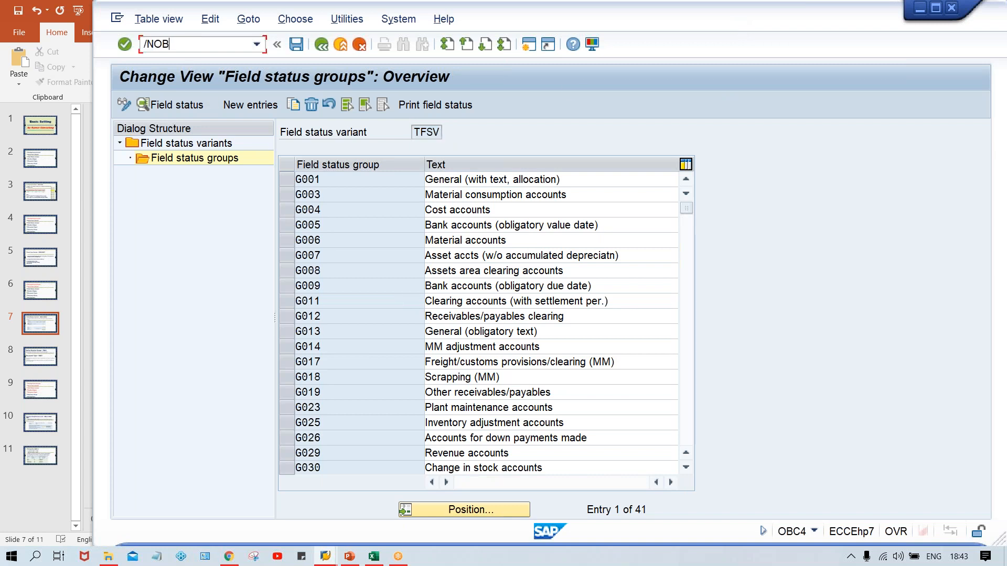
{"action": "type", "text": "C5"}
{"action": "key", "text": "Return"}
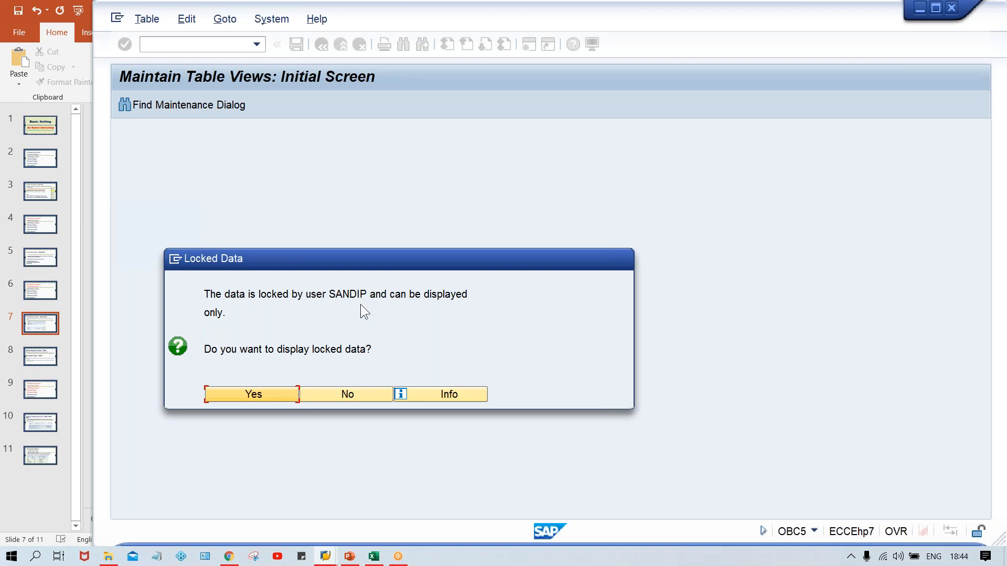
{"action": "left_click", "coordinate": [343, 393]}
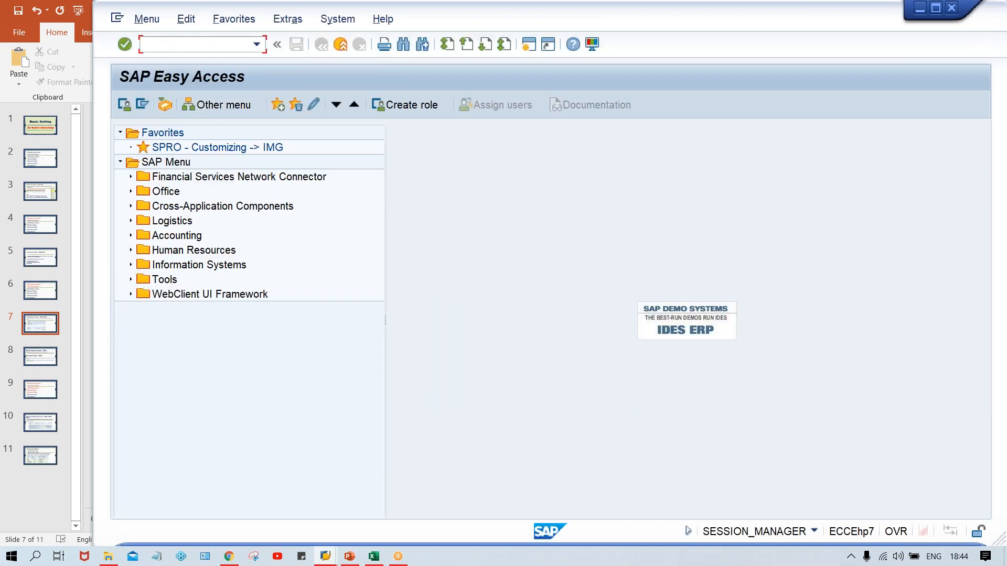
- List the lock entries of all users in client 800 with transaction SM12
{"action": "type", "text": "SM12"}
{"action": "key", "text": "Return"}
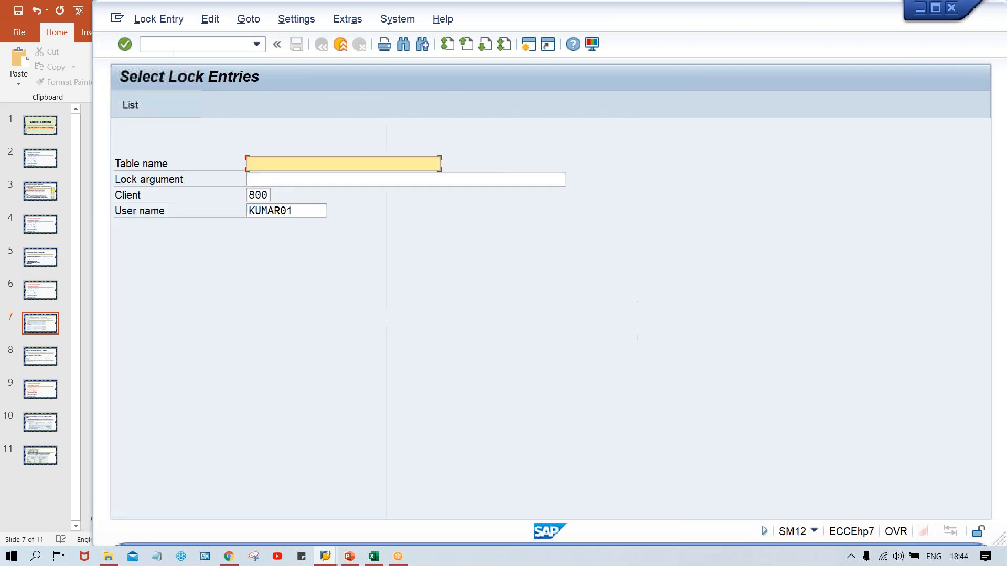
{"action": "left_click_drag", "start_coordinate": [306, 211], "coordinate": [246, 211]}
{"action": "key", "text": "Delete"}
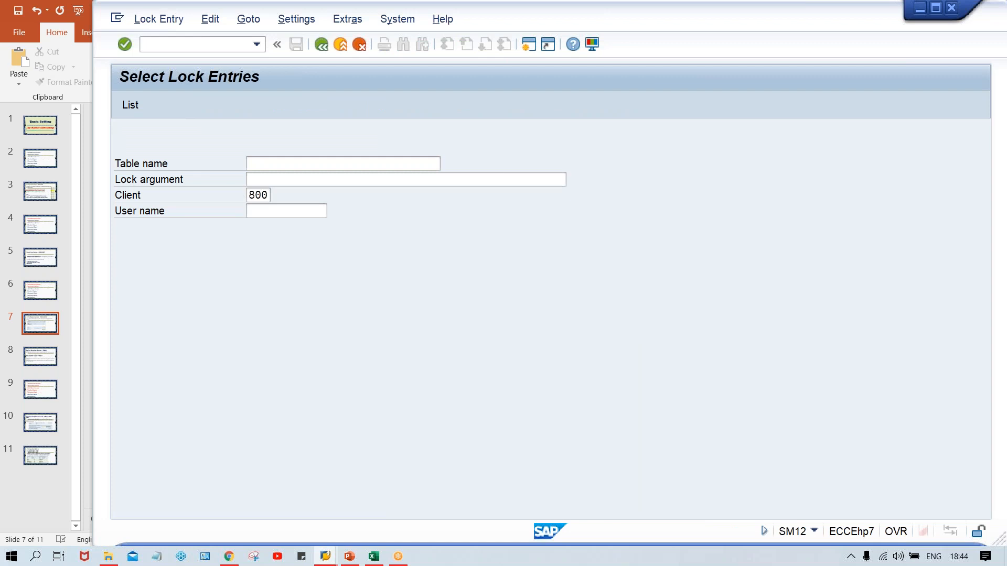
{"action": "key", "text": "Return"}
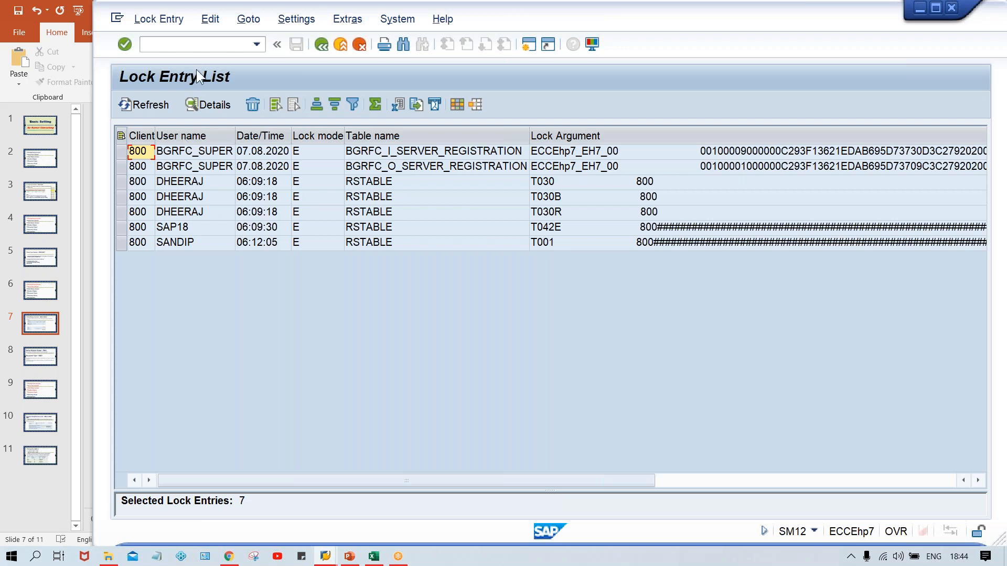
- Delete all listed lock entries and close the Performance Assistant message
{"action": "left_click", "coordinate": [157, 19]}
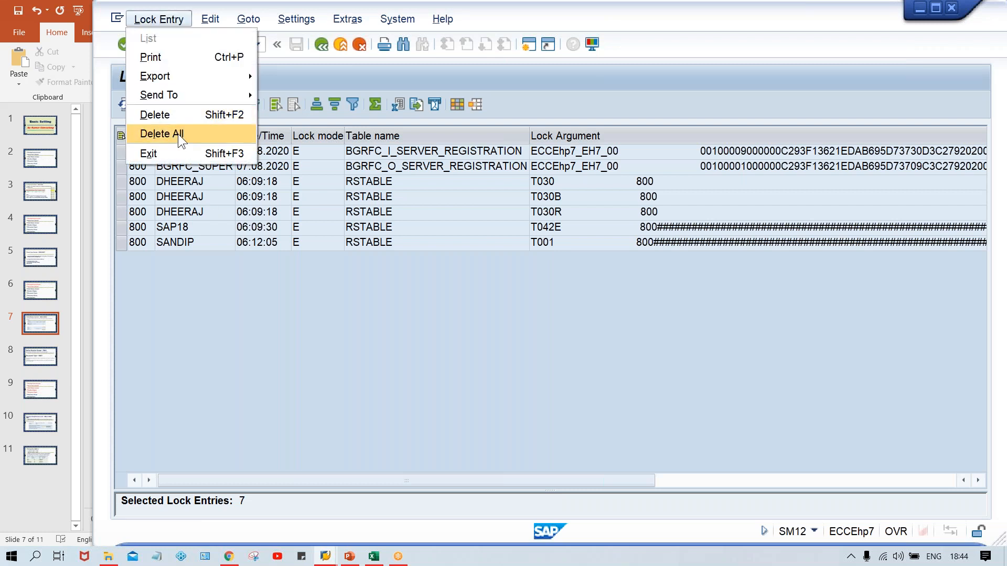
{"action": "left_click", "coordinate": [178, 134]}
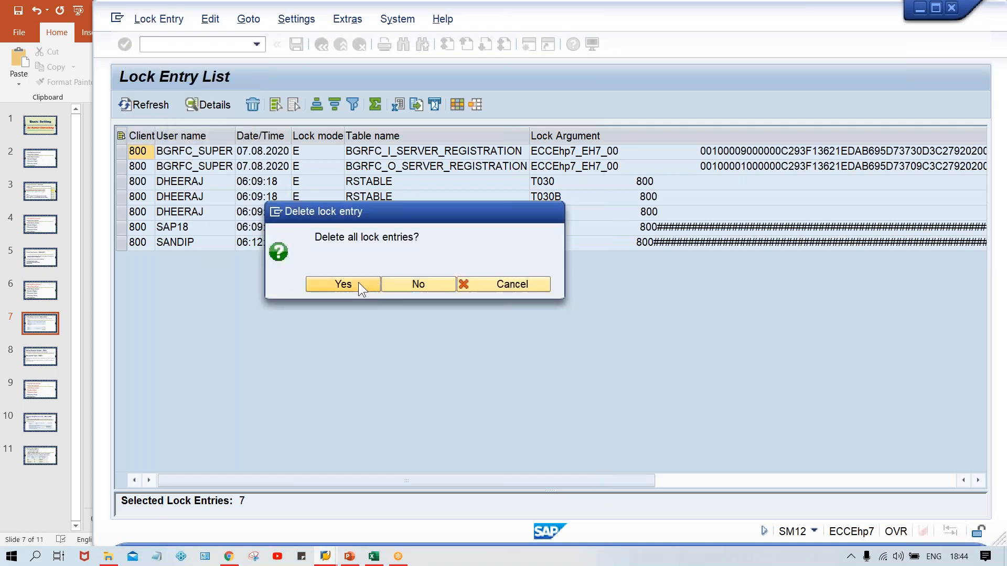
{"action": "left_click", "coordinate": [358, 282]}
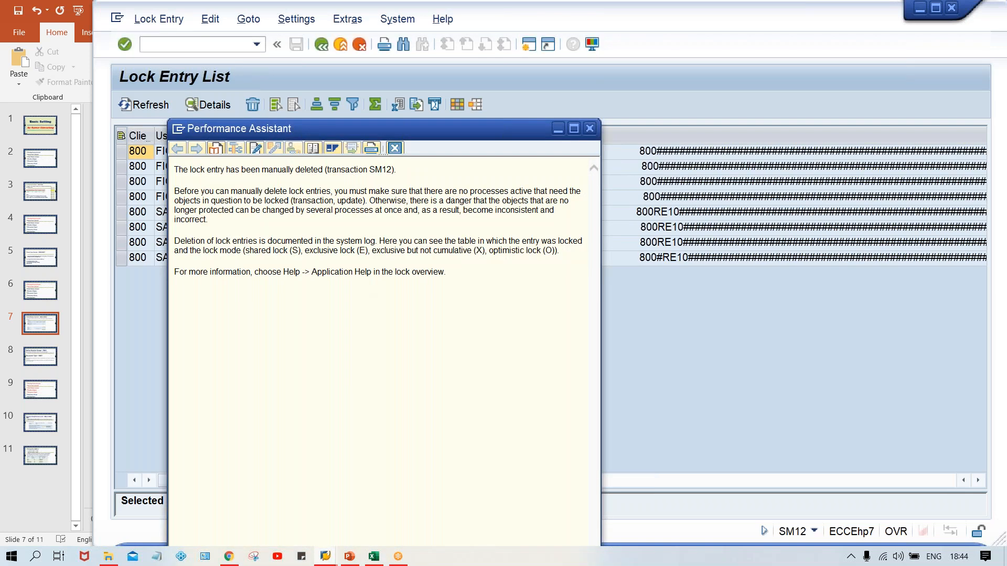
{"action": "left_click", "coordinate": [394, 148]}
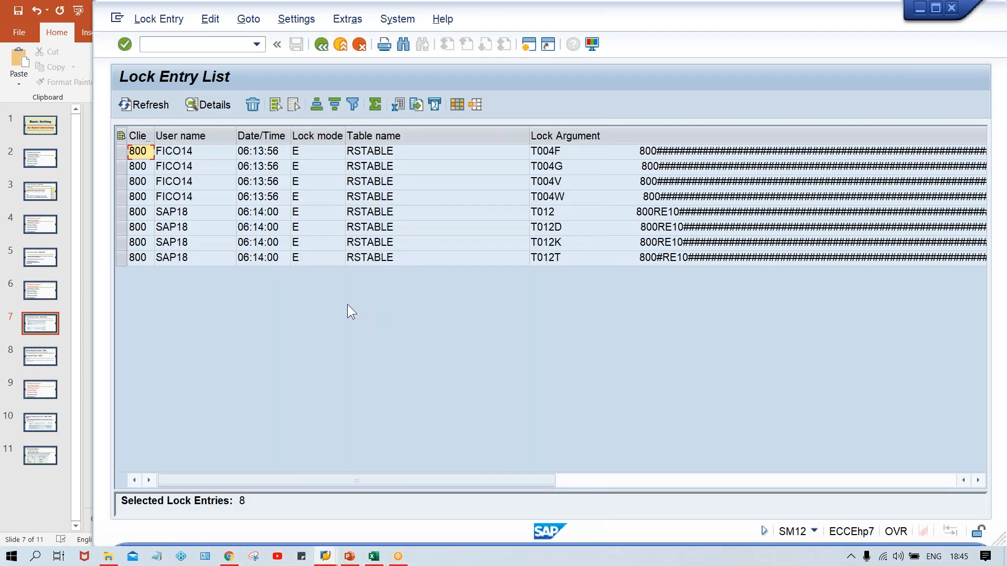
- Delete all the lock entries that remain in the refreshed list
{"action": "left_click", "coordinate": [147, 18]}
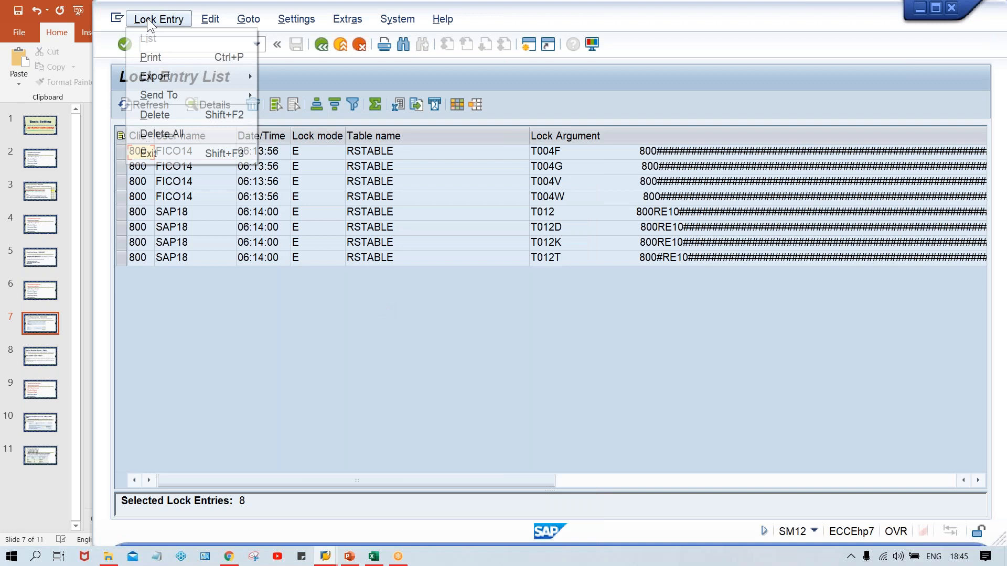
{"action": "left_click", "coordinate": [166, 131]}
{"action": "left_click", "coordinate": [341, 284]}
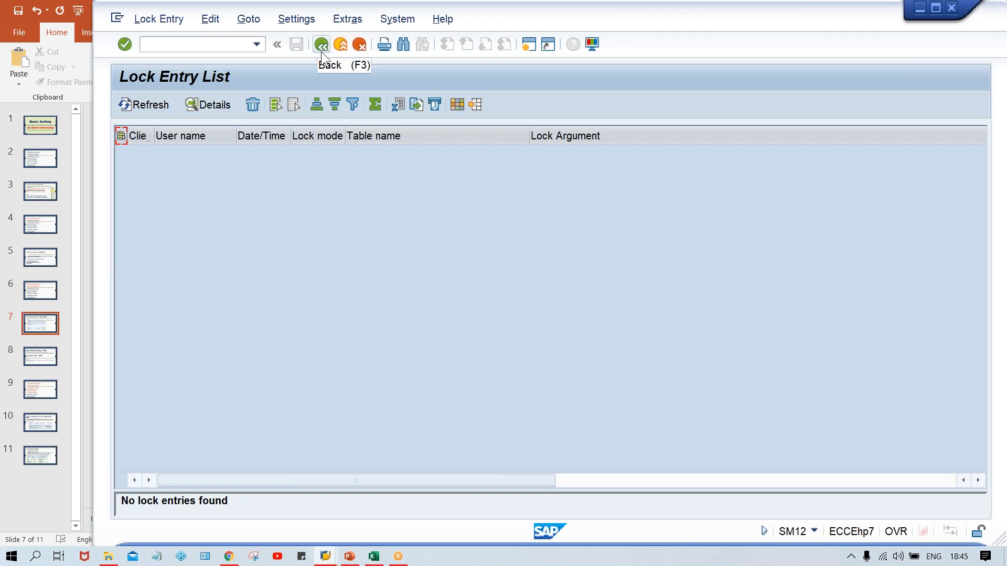
- Open transaction OBC5 for assigning company codes to field status variants
{"action": "left_click", "coordinate": [186, 44]}
{"action": "key", "text": "Down"}
{"action": "key", "text": "Down"}
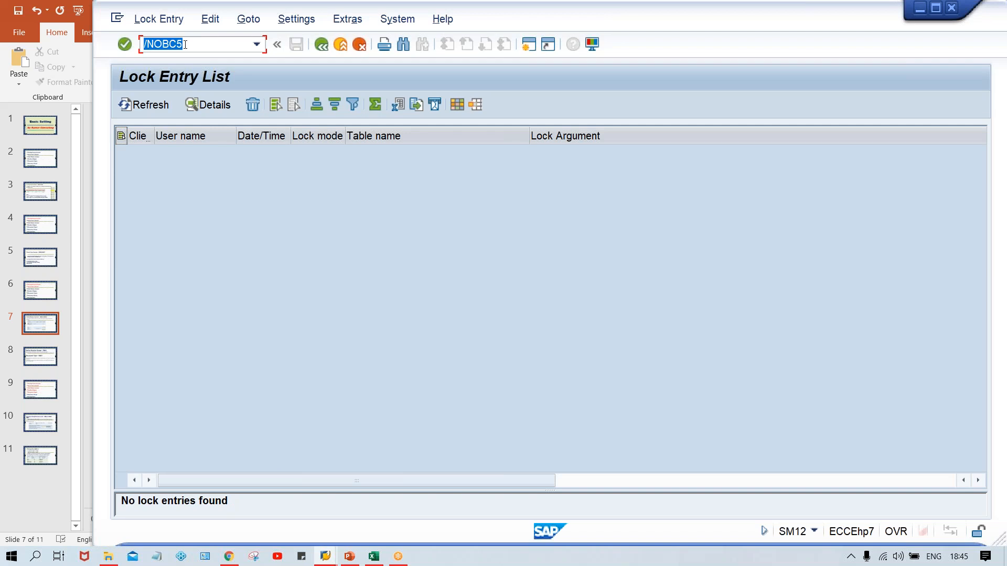
{"action": "key", "text": "End"}
{"action": "key", "text": "Return"}
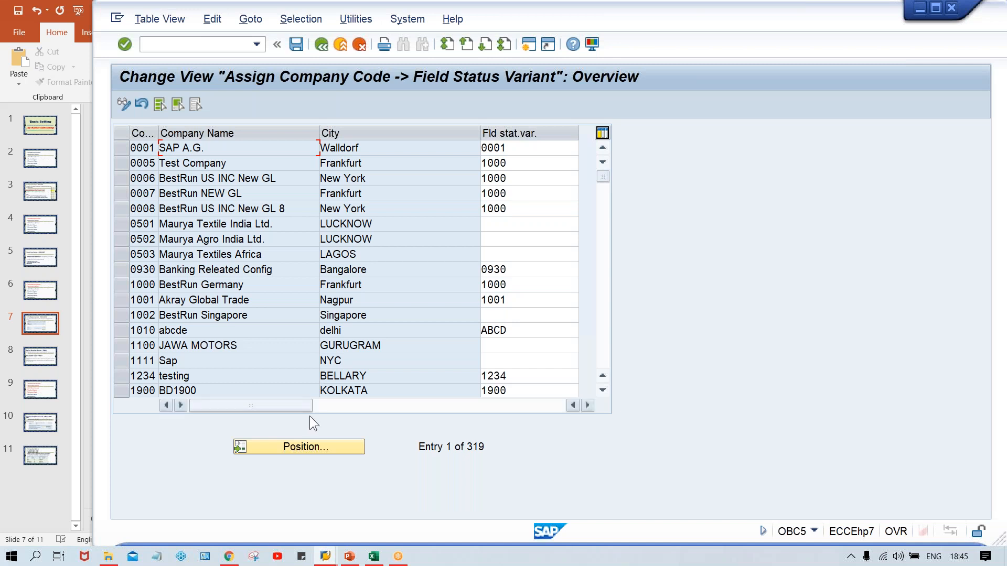
- Position the company code list at entry TM00
{"action": "left_click", "coordinate": [292, 446]}
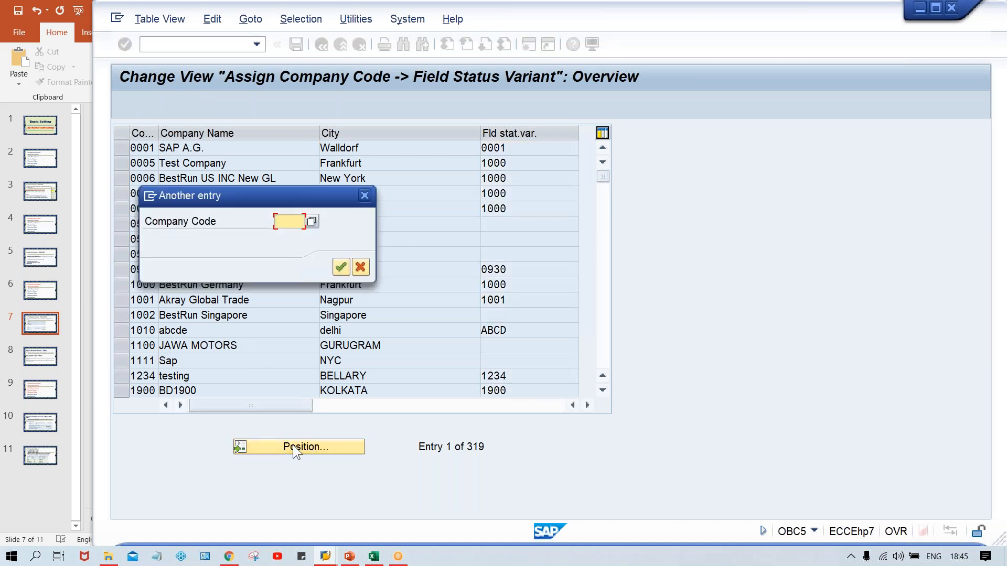
{"action": "type", "text": "TR66"}
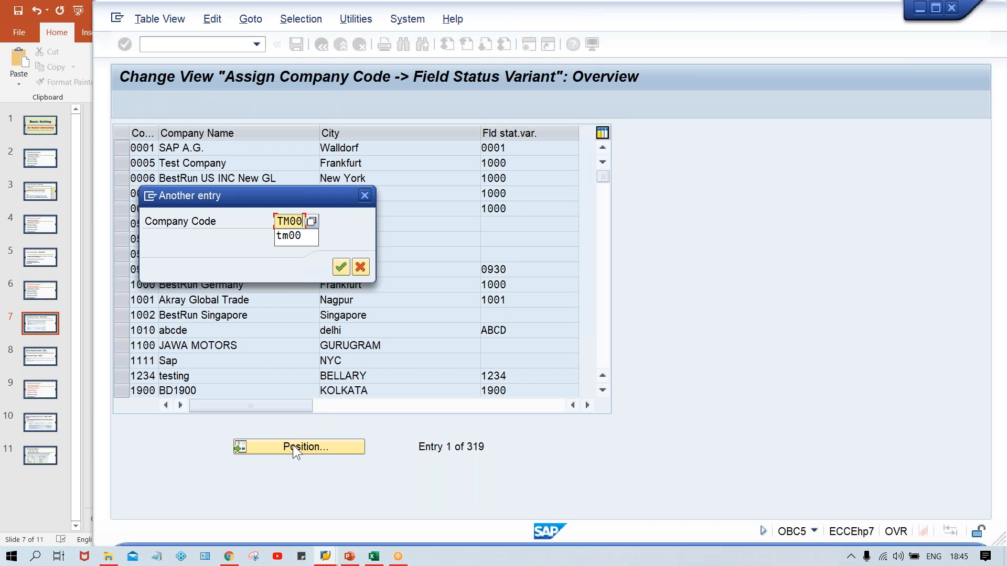
{"action": "key", "text": "Return"}
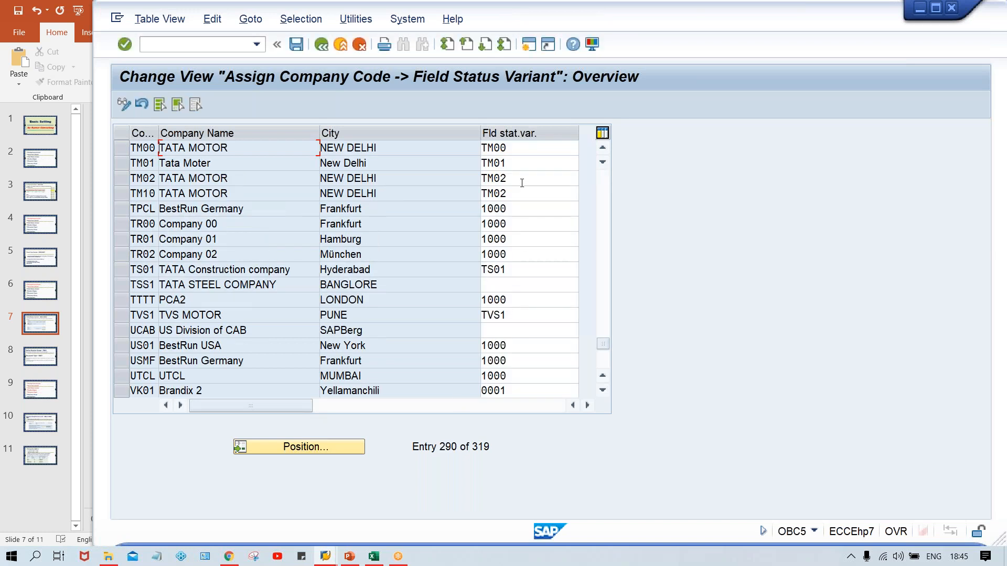
- Try to assign field status variant TFSV to company code TM00
{"action": "left_click", "coordinate": [519, 158]}
{"action": "left_click", "coordinate": [518, 148]}
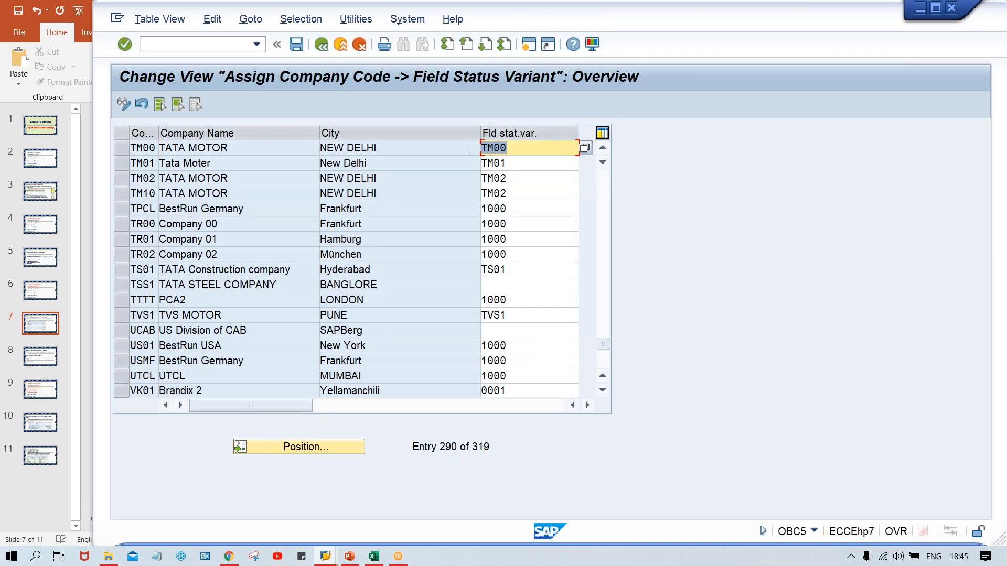
{"action": "key", "text": "BackSpace"}
{"action": "key", "text": "BackSpace"}
{"action": "key", "text": "BackSpace"}
{"action": "key", "text": "BackSpace"}
{"action": "left_click", "coordinate": [492, 151]}
{"action": "type", "text": "T"}
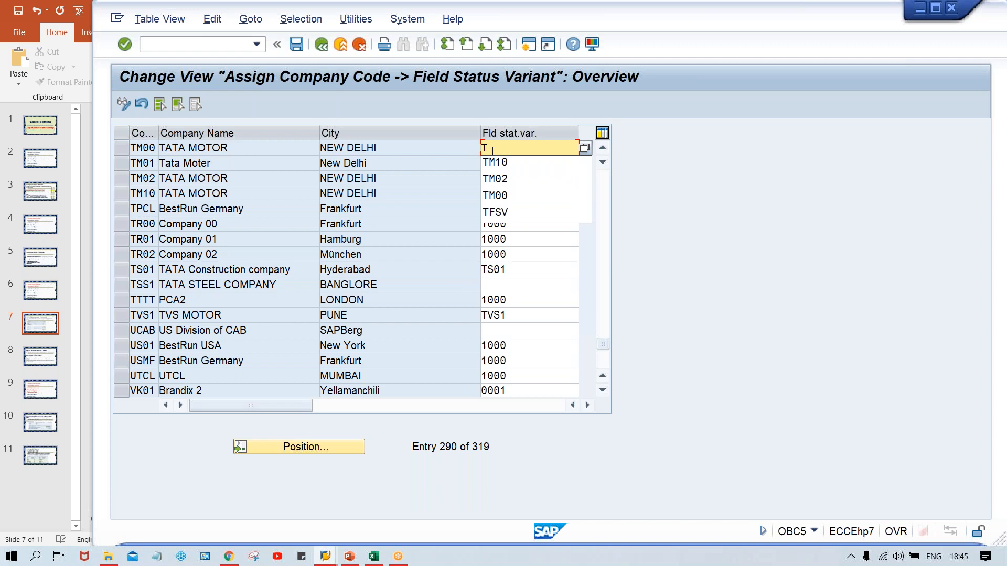
{"action": "type", "text": "FSV"}
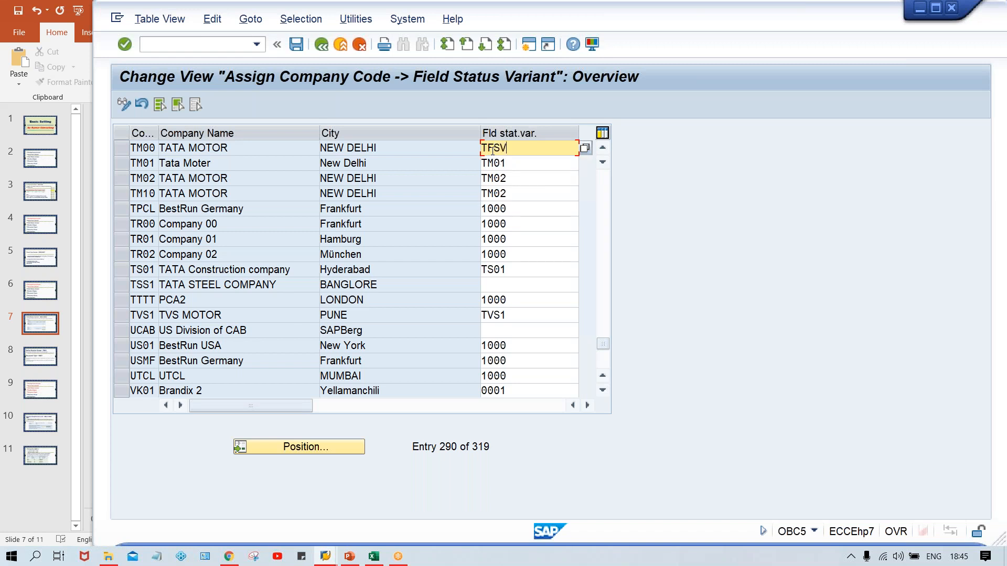
{"action": "key", "text": "Return"}
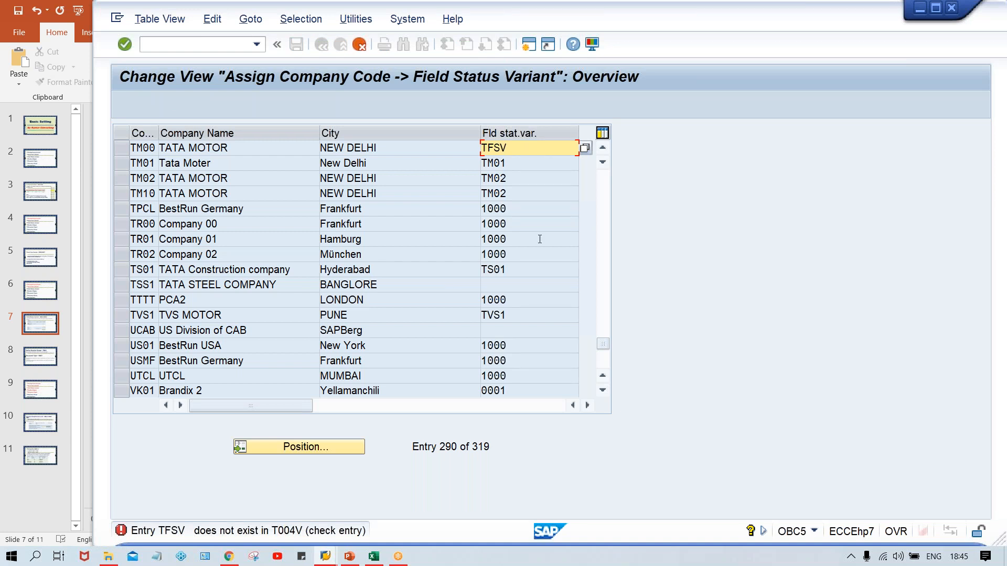
- Leave the assignment view and open transaction OBC4 for maintaining field status variants
{"action": "mouse_move", "coordinate": [327, 559]}
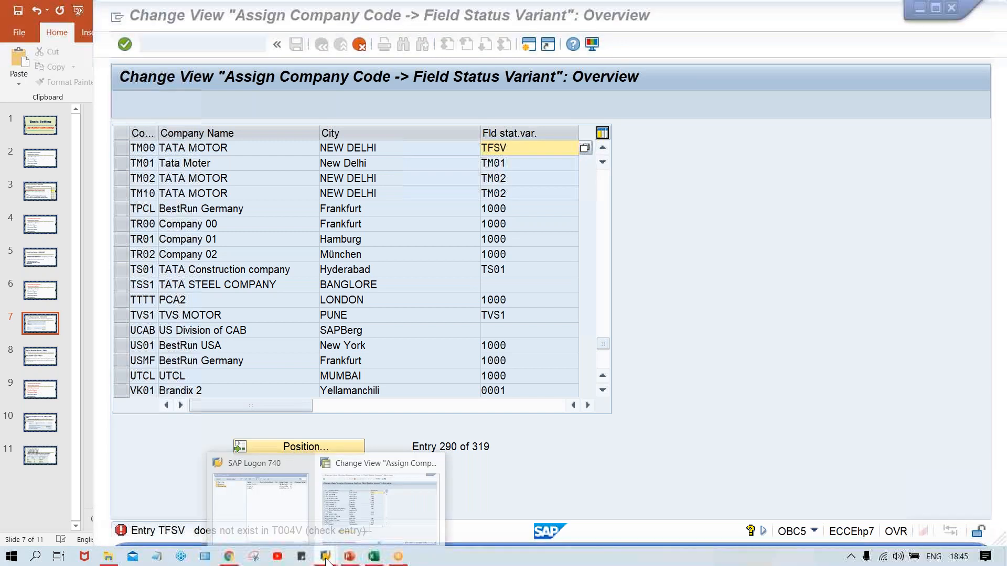
{"action": "left_click", "coordinate": [377, 498]}
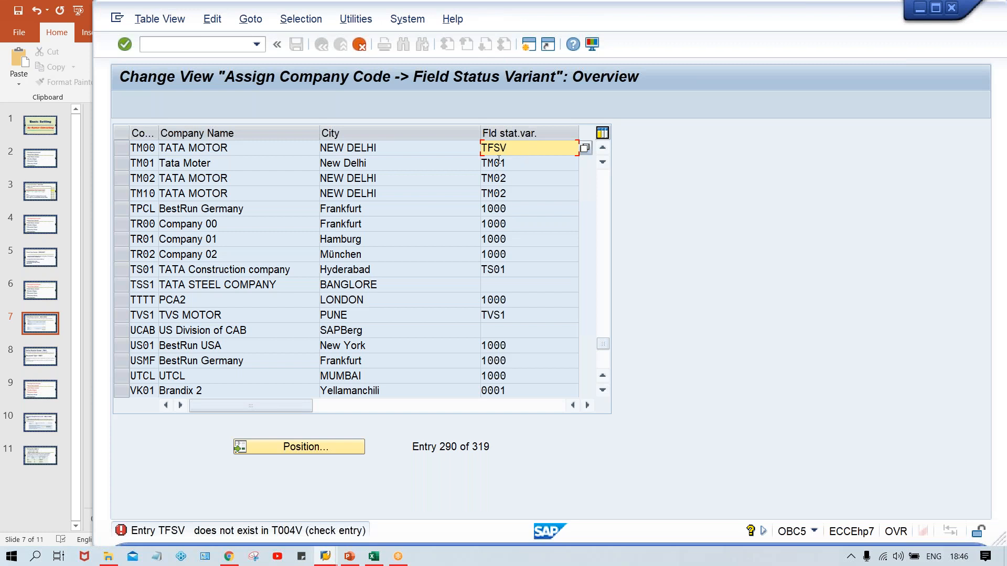
{"action": "left_click", "coordinate": [202, 46]}
{"action": "type", "text": "/NOBC4"}
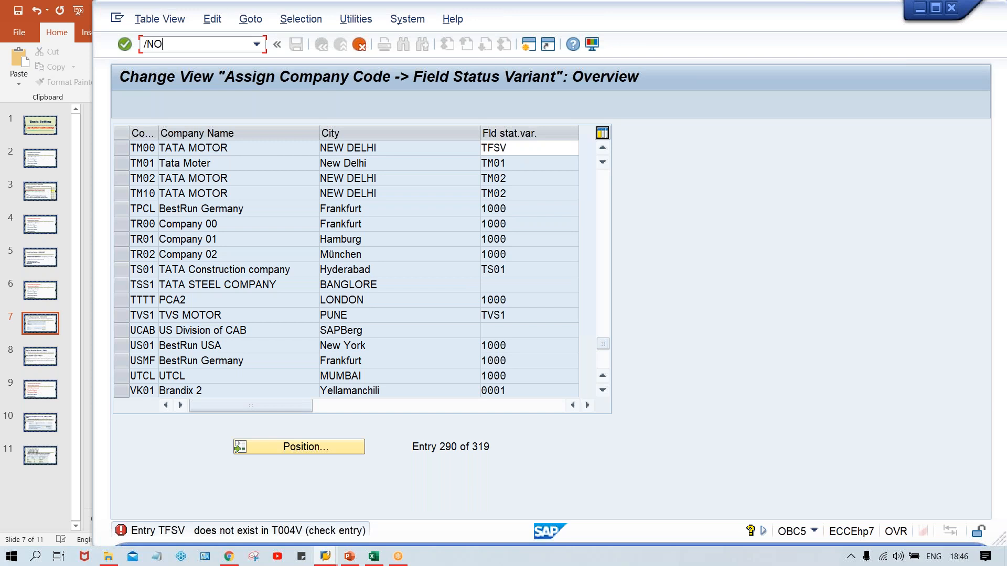
{"action": "key", "text": "Return"}
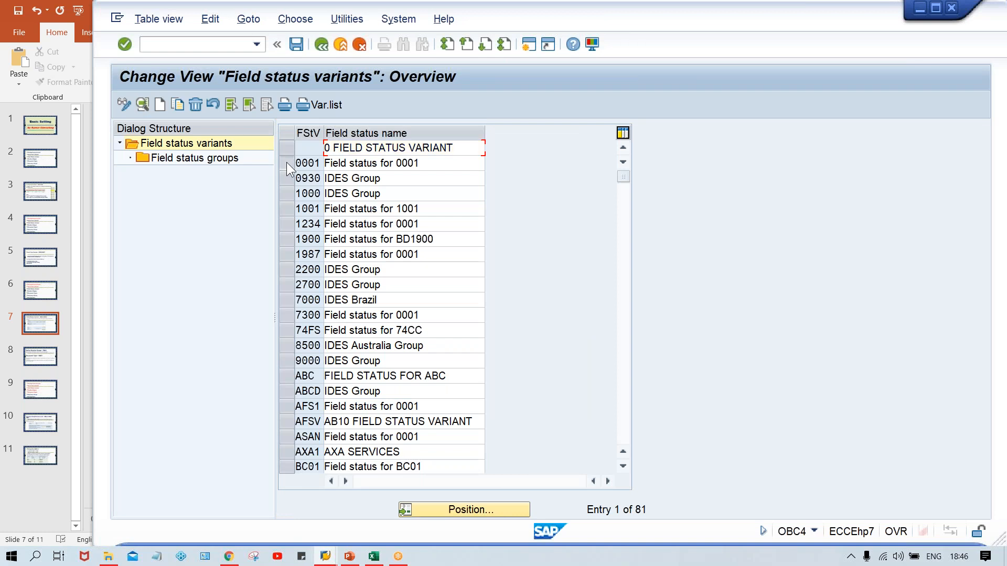
- Copy field status variant 0001 with all dependent entries to TFSV, named "Field status for TM00", and save the new variant
{"action": "left_click", "coordinate": [286, 162]}
{"action": "left_click", "coordinate": [176, 103]}
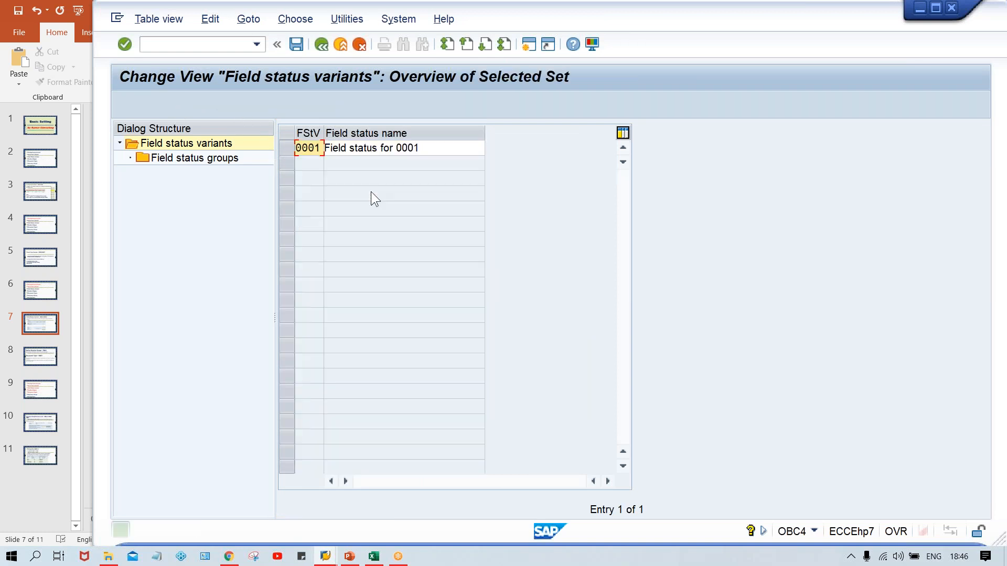
{"action": "key", "text": "Down"}
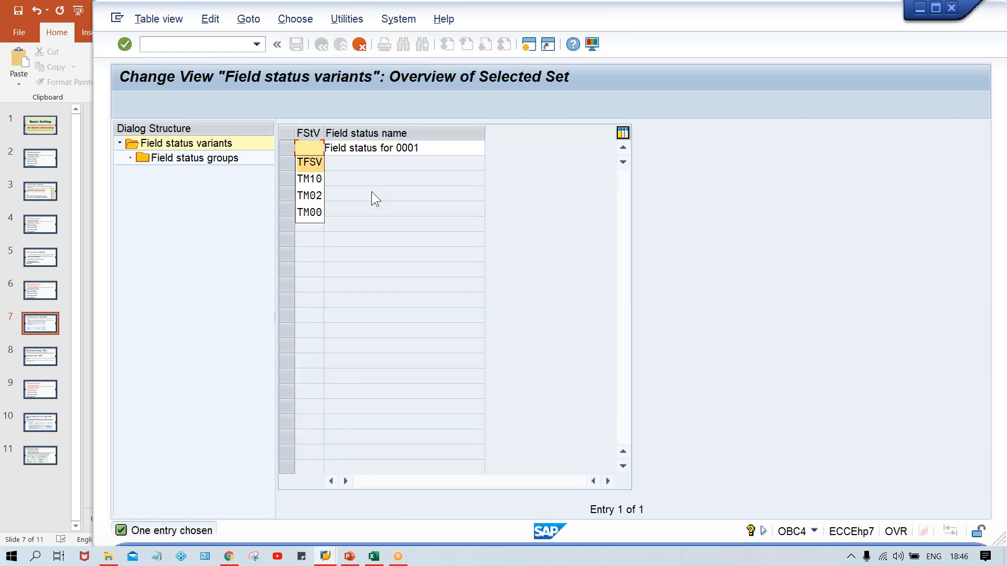
{"action": "key", "text": "Return"}
{"action": "key", "text": "Tab"}
{"action": "key", "text": "Down"}
{"action": "key", "text": "Return"}
{"action": "key", "text": "Return"}
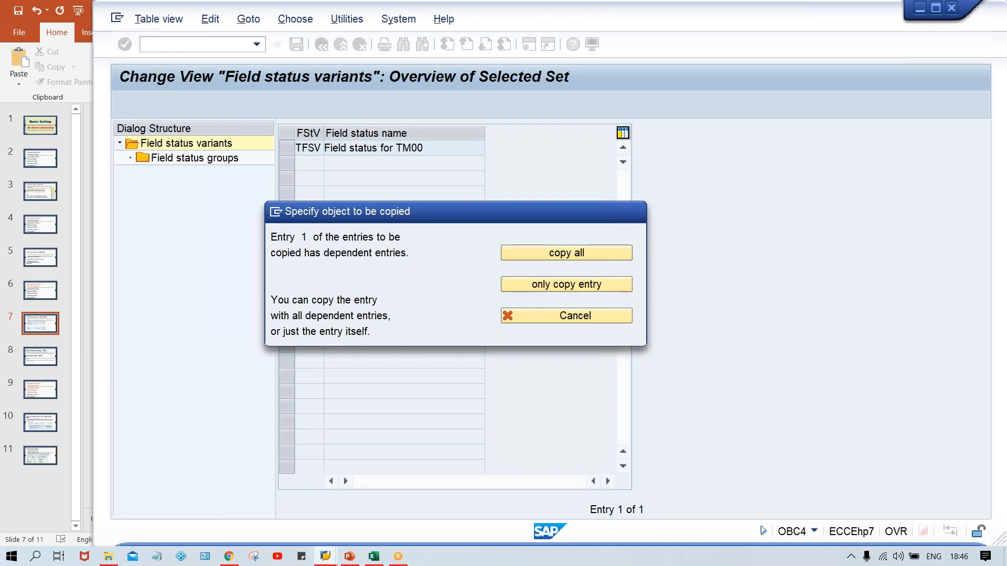
{"action": "key", "text": "Return"}
{"action": "key", "text": "Return"}
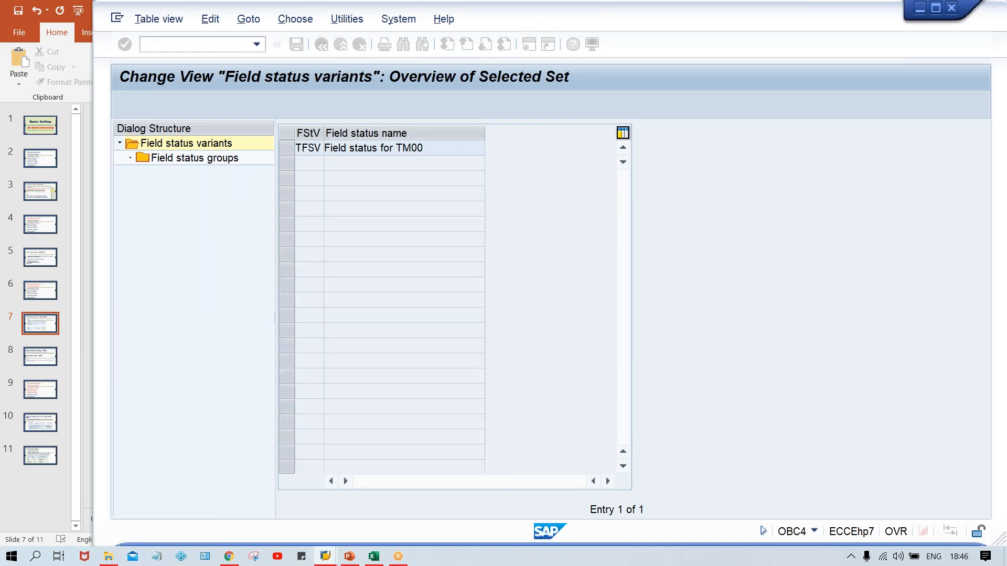
{"action": "key", "text": "Return"}
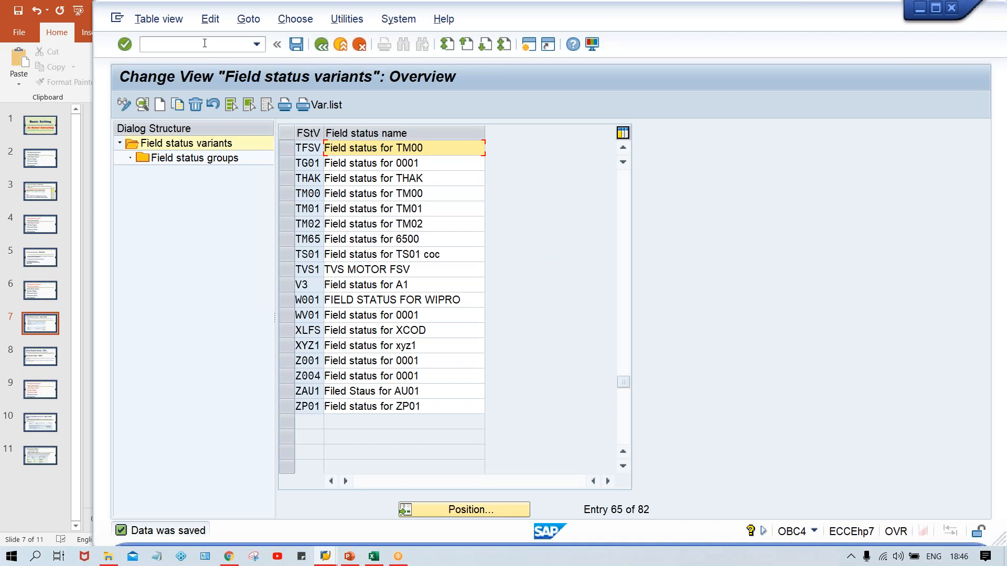
- Open transaction OBC5 again and position the company code list at TM00
{"action": "left_click", "coordinate": [204, 43]}
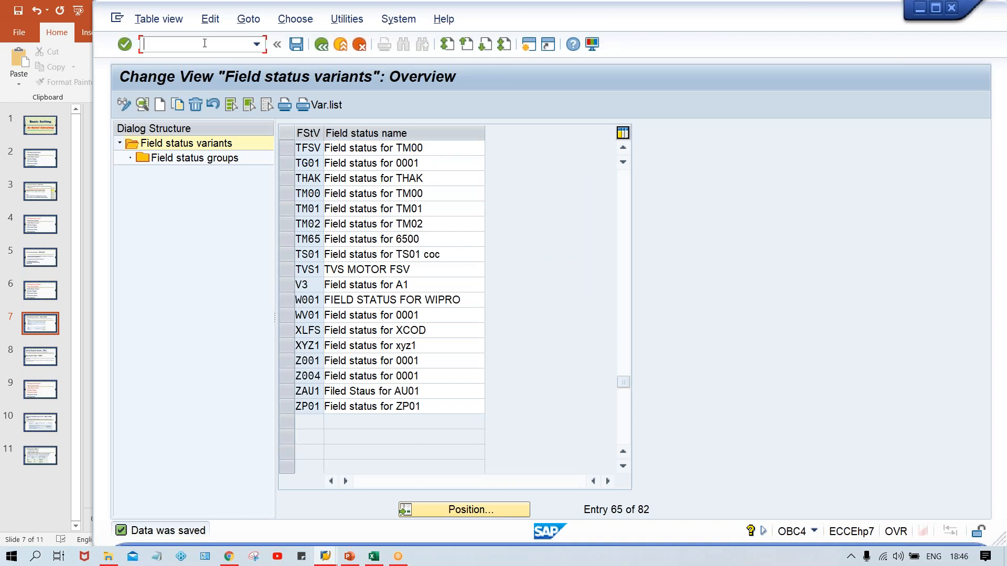
{"action": "left_click", "coordinate": [256, 44]}
{"action": "left_click", "coordinate": [224, 71]}
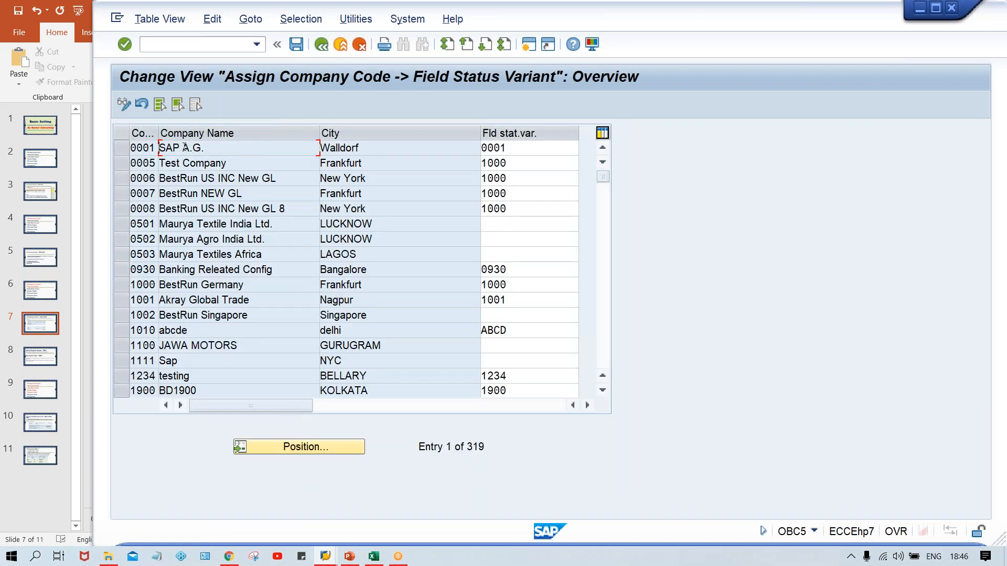
{"action": "left_click", "coordinate": [298, 442]}
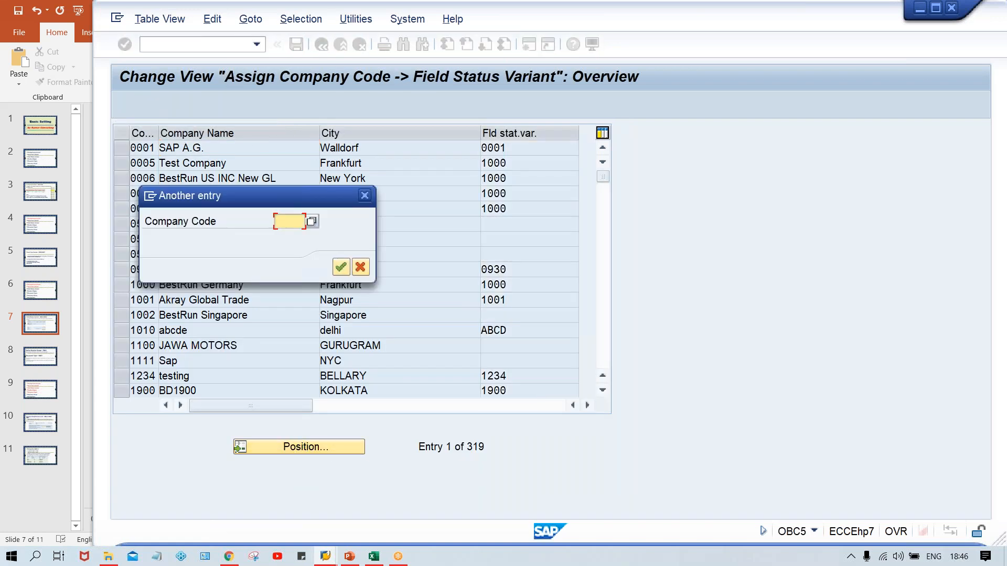
{"action": "type", "text": "TM00"}
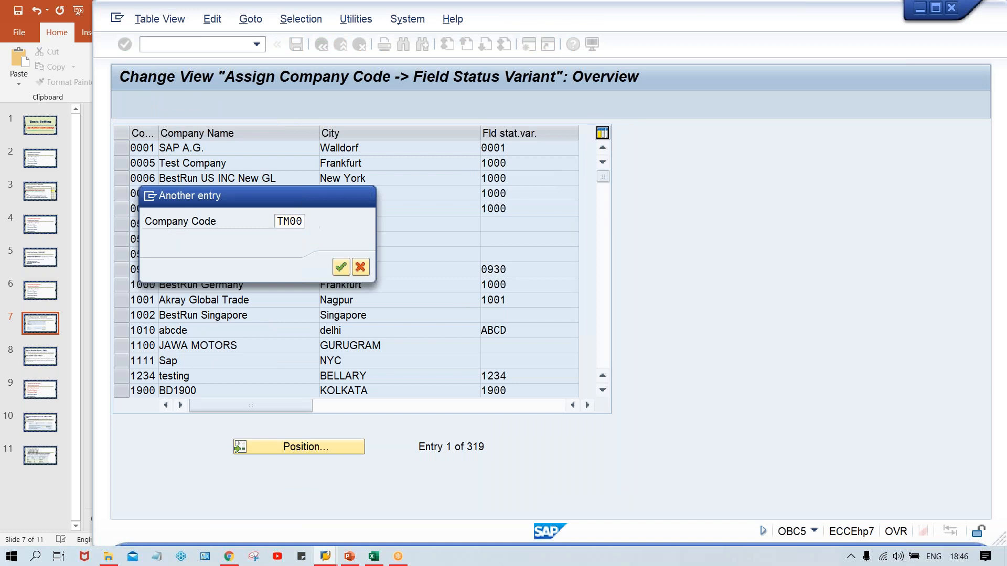
{"action": "key", "text": "Return"}
- Assign field status variant TFSV to company code TM00 and save it under the proposed TATA MOTOR customizing request
{"action": "left_click_drag", "start_coordinate": [518, 147], "coordinate": [428, 151]}
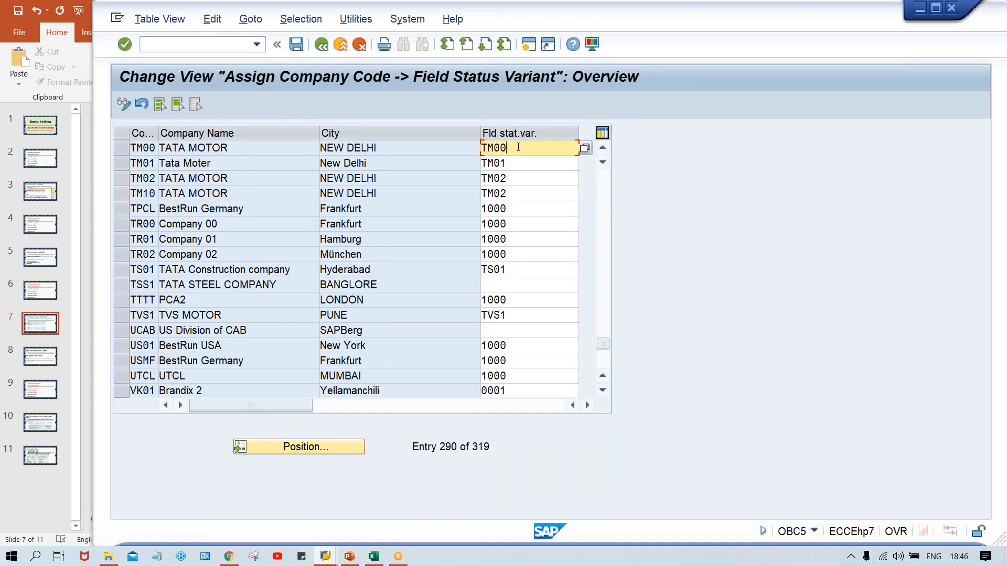
{"action": "key", "text": "BackSpace"}
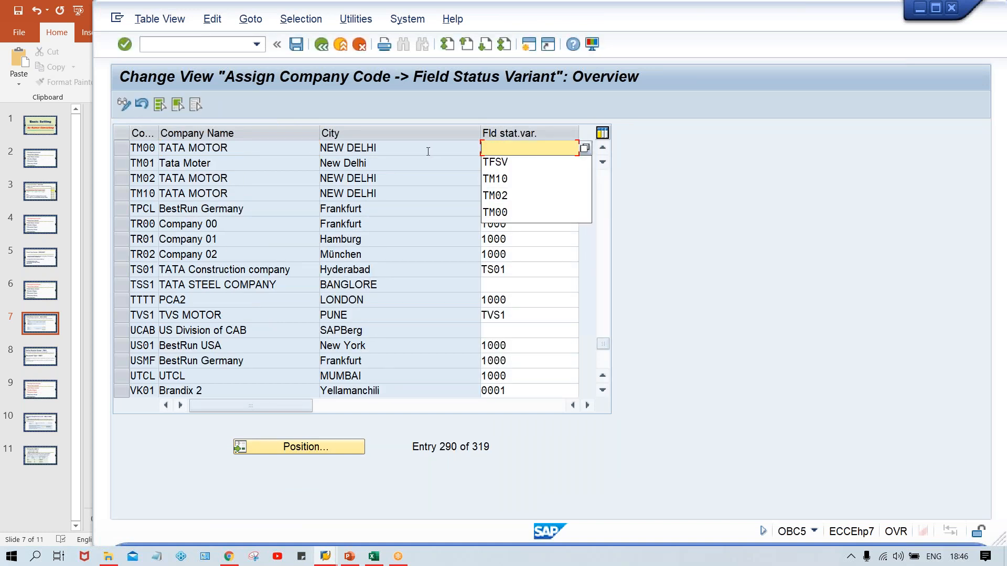
{"action": "key", "text": "Down"}
{"action": "key", "text": "Return"}
{"action": "left_click", "coordinate": [541, 151]}
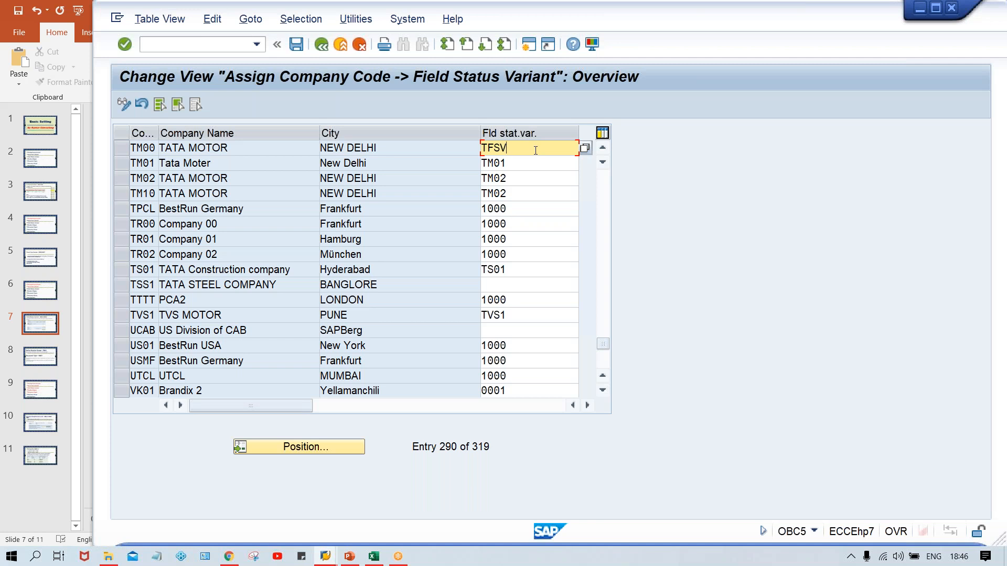
{"action": "key", "text": "ctrl+s"}
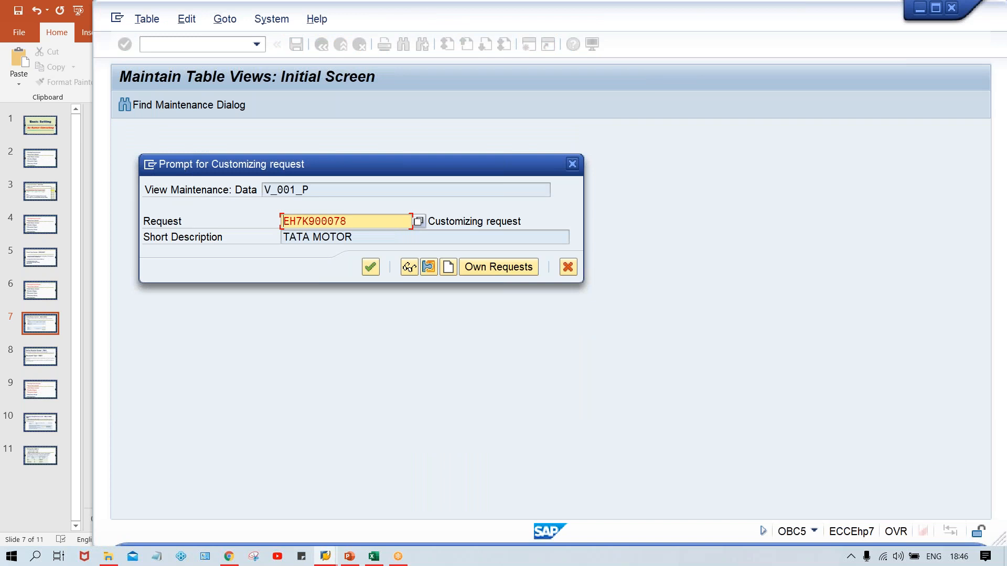
{"action": "key", "text": "Return"}
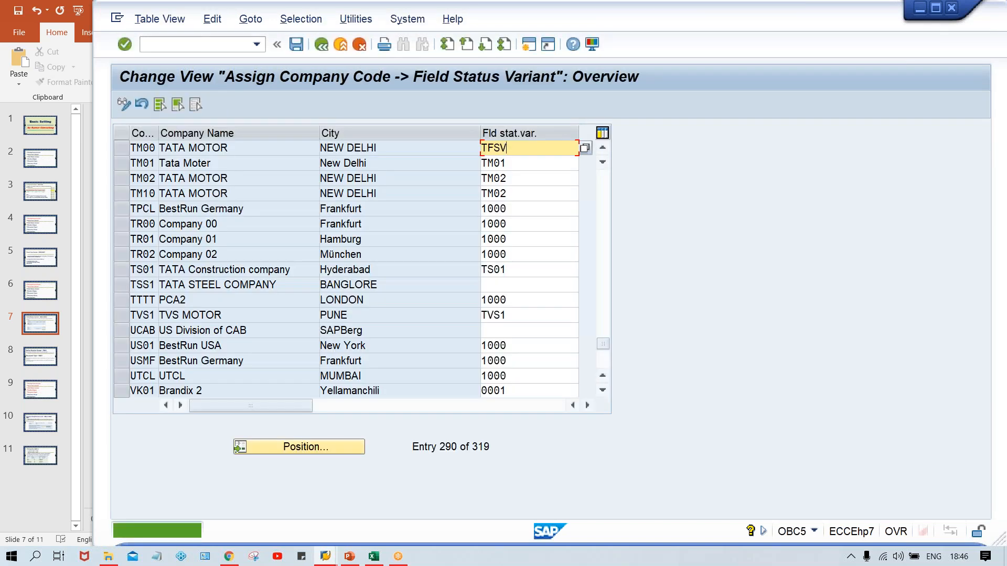